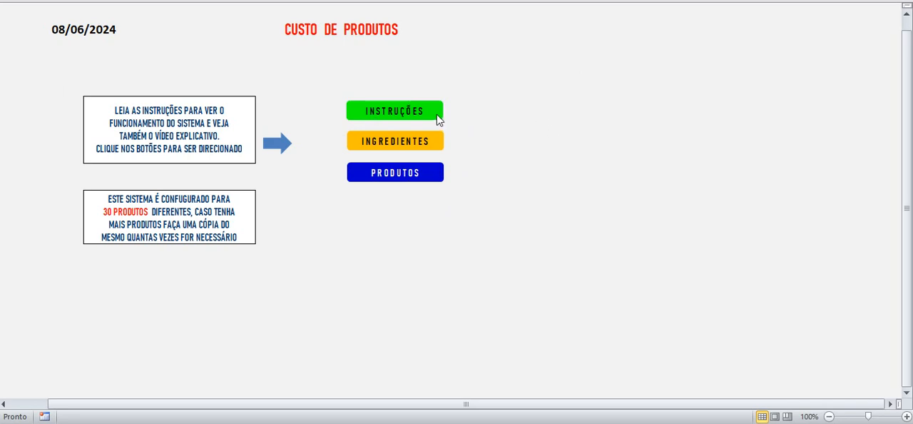
# Step: View the instructions sheet and the products sheet from the start sheet, returning to the start sheet after each
pyautogui.click(396, 112)
pyautogui.click(669, 22)
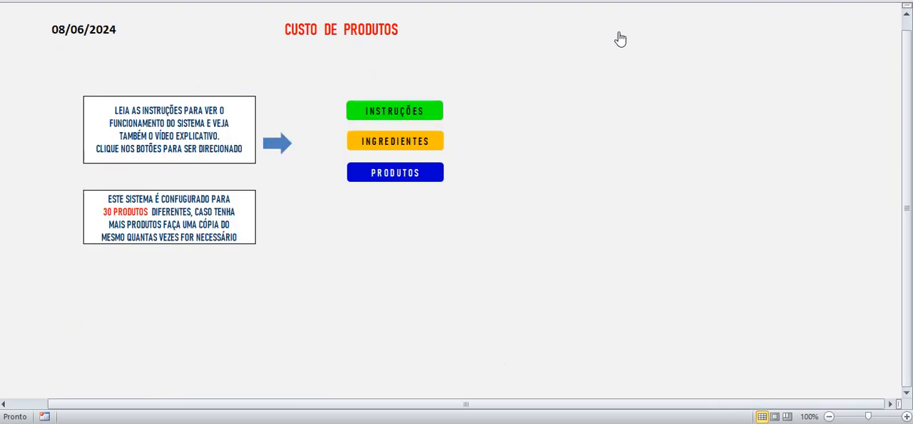
pyautogui.click(389, 180)
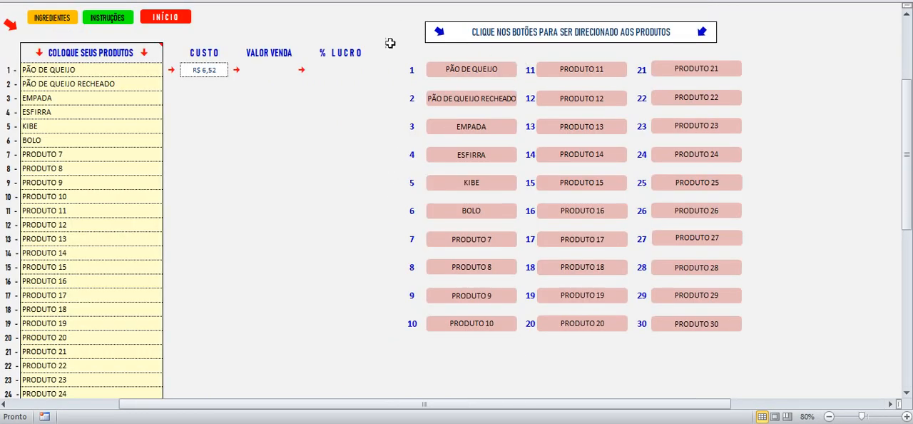
pyautogui.click(155, 20)
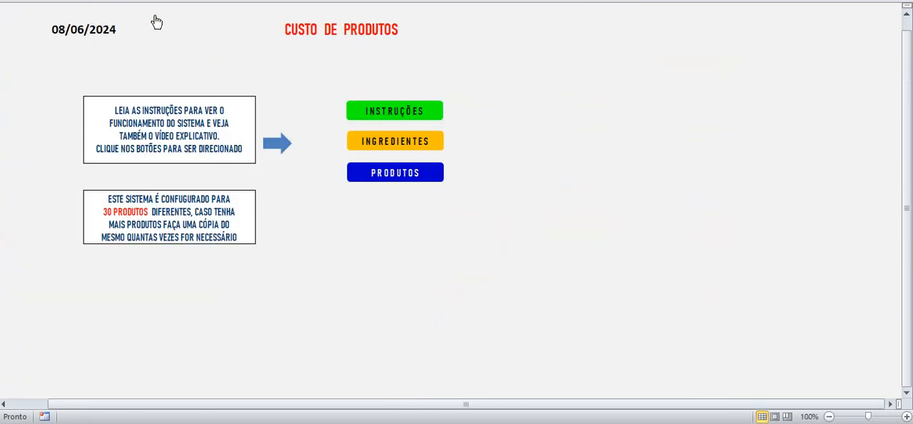
# Step: Open the ingredients sheet and look through the raw-material table with its units and unit prices
pyautogui.click(401, 144)
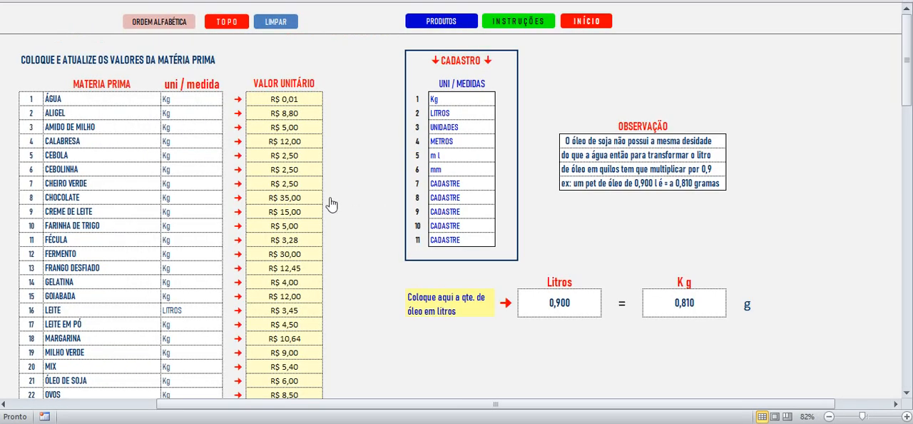
pyautogui.click(68, 104)
pyautogui.scroll(-11, 122, 179)
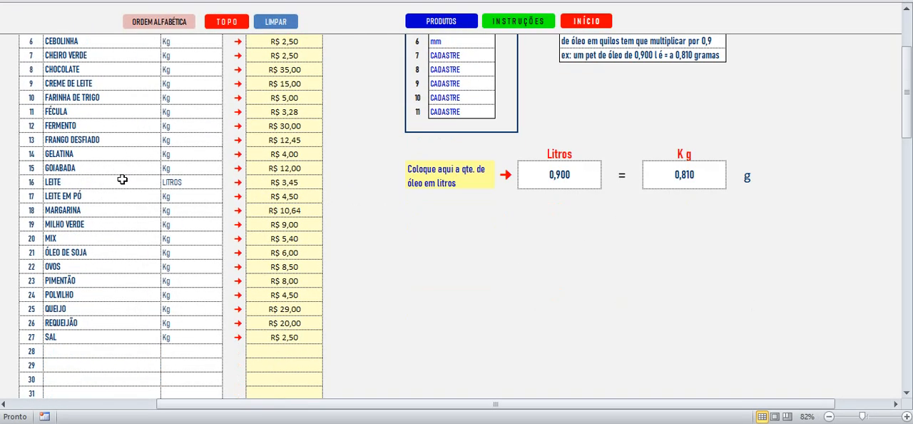
pyautogui.scroll(-16, 122, 179)
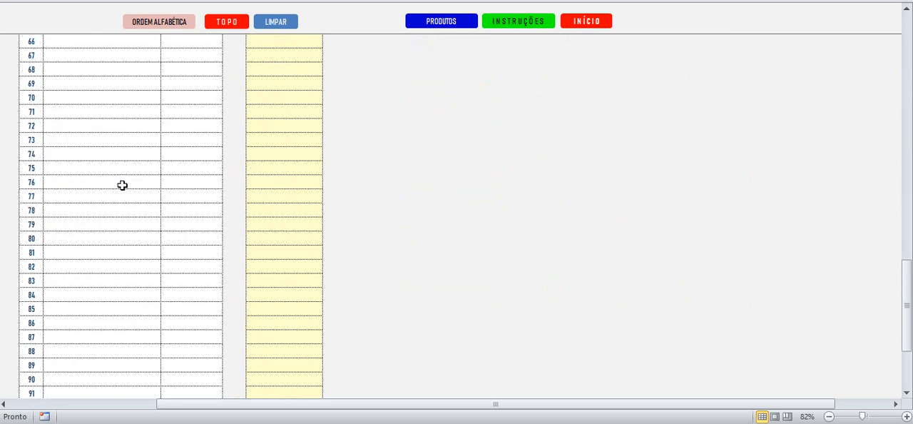
pyautogui.scroll(14, 122, 188)
pyautogui.scroll(13, 123, 184)
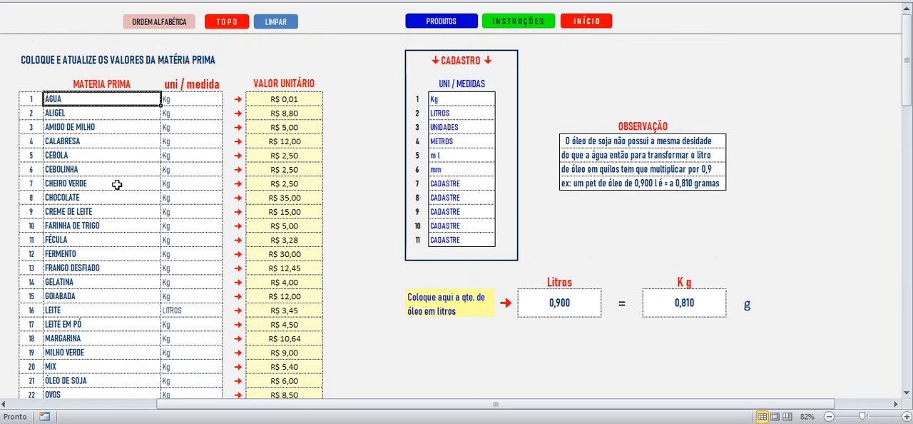
pyautogui.click(78, 153)
pyautogui.click(72, 101)
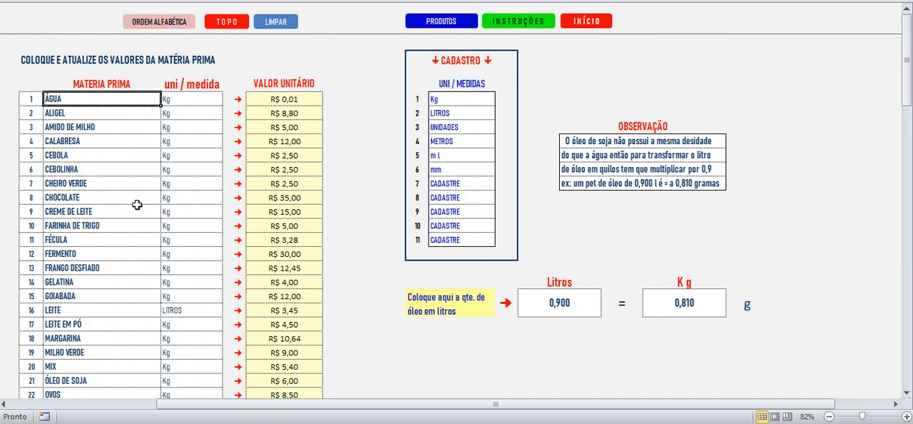
# Step: Review the registered raw materials down to the first empty row, 28, of the ingredients sheet
pyautogui.scroll(-4, 137, 204)
pyautogui.scroll(4, 140, 210)
pyautogui.scroll(-2, 139, 212)
pyautogui.scroll(-1, 143, 211)
pyautogui.scroll(3, 121, 209)
pyautogui.click(79, 152)
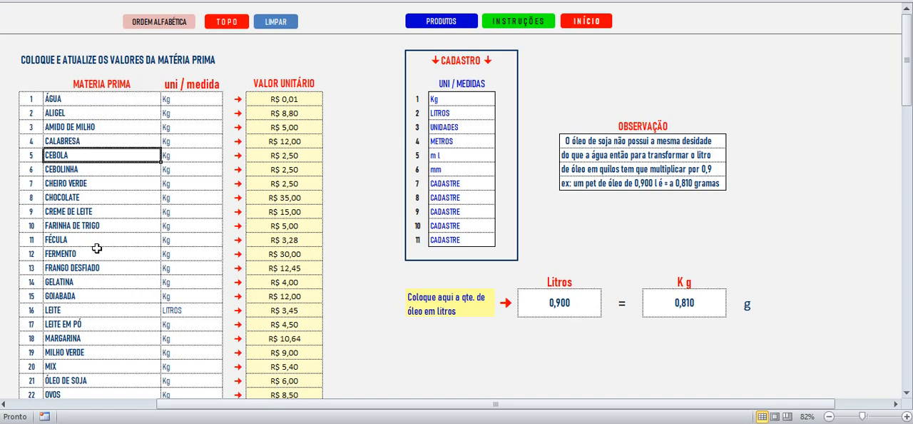
pyautogui.scroll(-4, 96, 248)
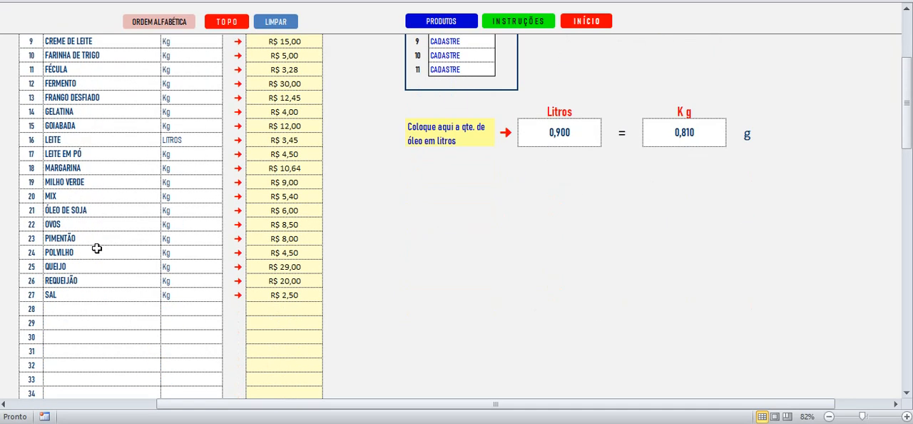
pyautogui.click(69, 312)
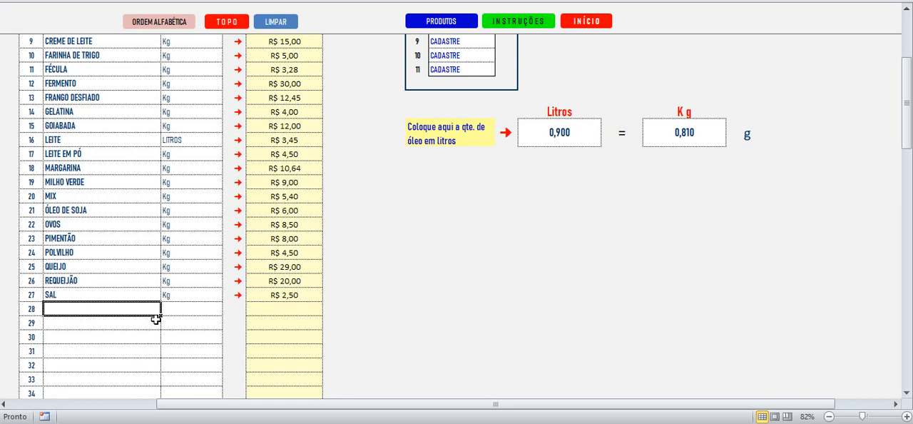
# Step: Examine the registered units of measure and the spare CADASTRE entries in the UNI / MEDIDAS table
pyautogui.scroll(4, 156, 319)
pyautogui.click(435, 99)
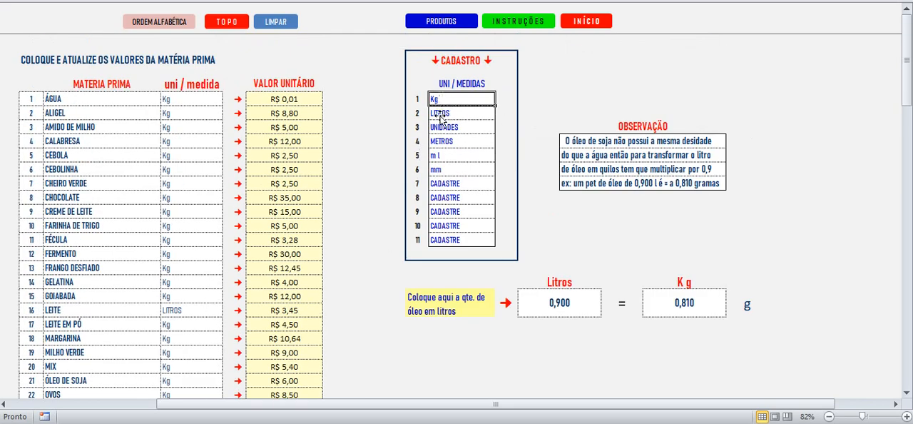
pyautogui.click(440, 156)
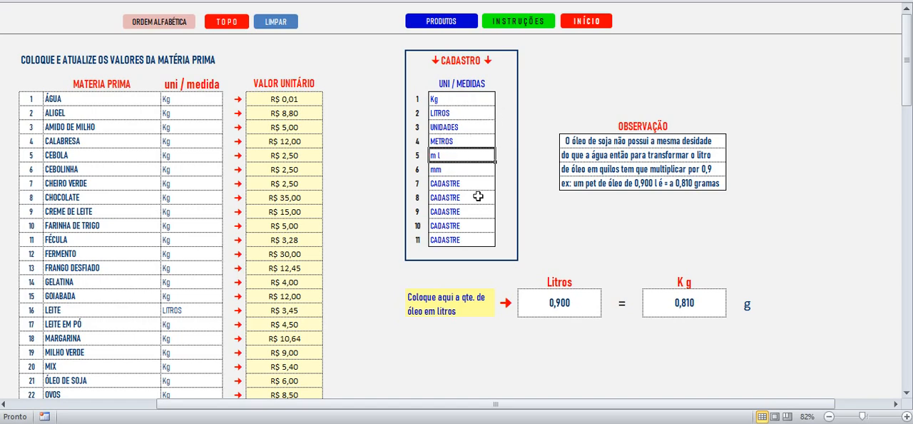
pyautogui.click(460, 184)
pyautogui.click(453, 200)
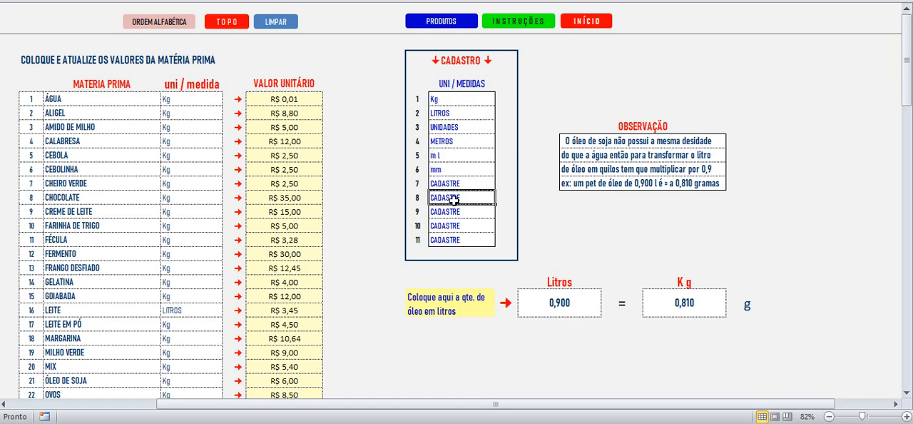
pyautogui.click(449, 212)
pyautogui.click(448, 225)
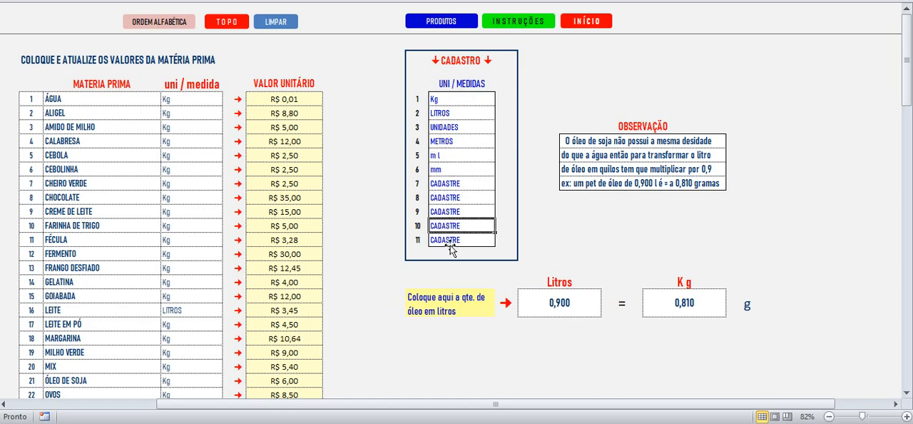
pyautogui.click(450, 241)
pyautogui.scroll(-6, 350, 228)
pyautogui.scroll(5, 428, 143)
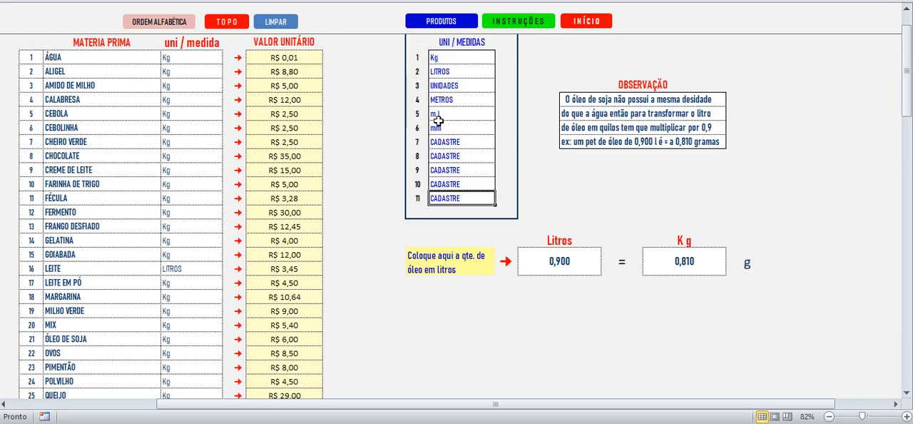
pyautogui.scroll(1, 437, 121)
# Step: Check the unit options offered for raw-material row 28, leave its cells blank and return to the start of the table
pyautogui.scroll(-5, 310, 271)
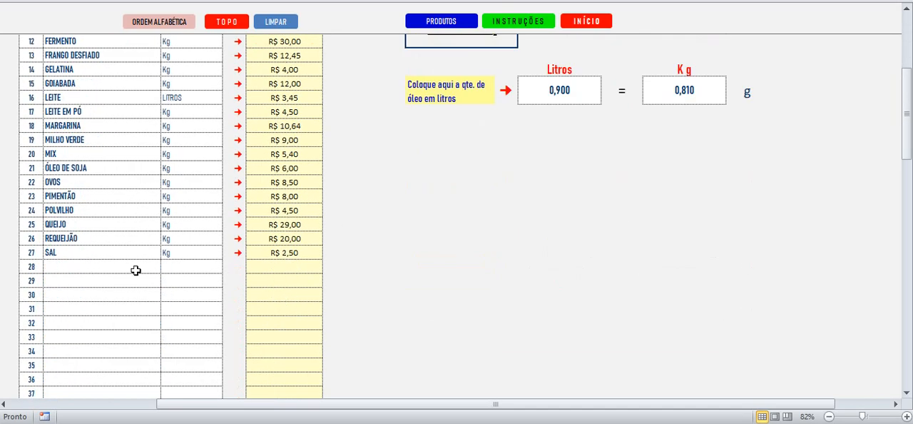
pyautogui.click(204, 265)
pyautogui.click(228, 267)
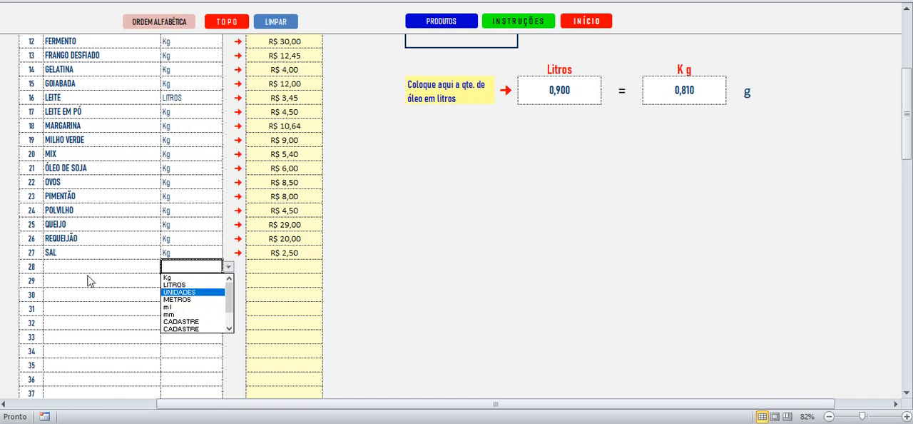
pyautogui.press('Escape')
pyautogui.click(72, 261)
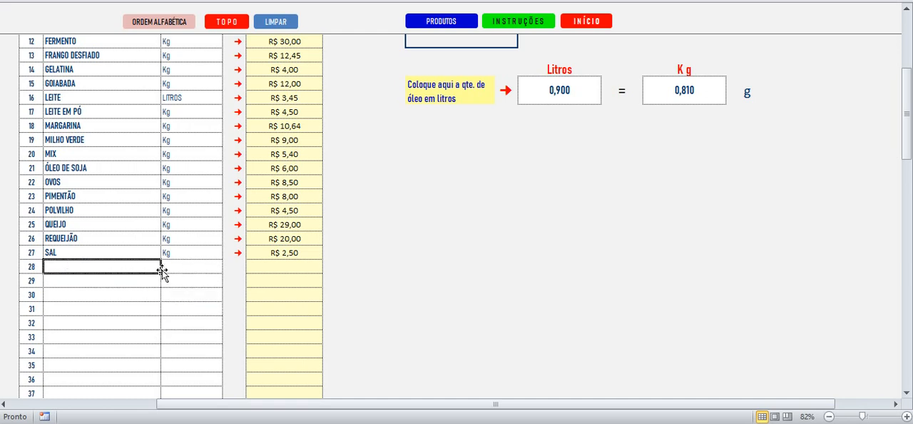
pyautogui.click(166, 268)
pyautogui.click(229, 267)
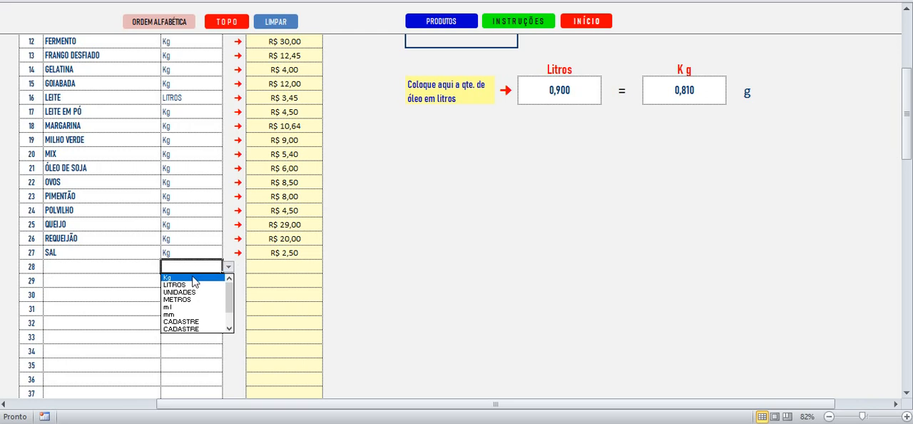
pyautogui.press('Escape')
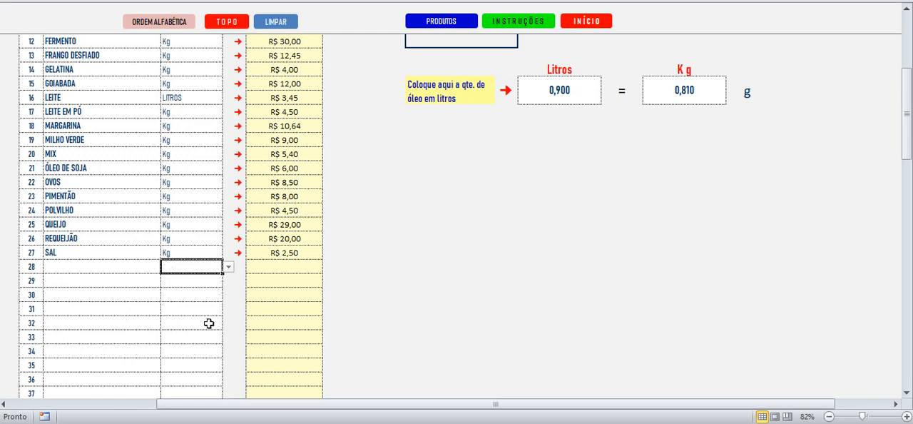
pyautogui.click(254, 263)
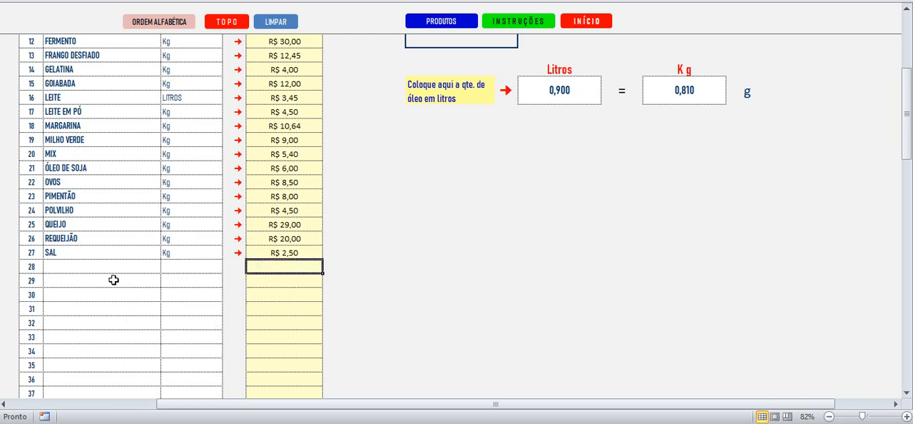
pyautogui.scroll(5, 114, 280)
pyautogui.click(75, 110)
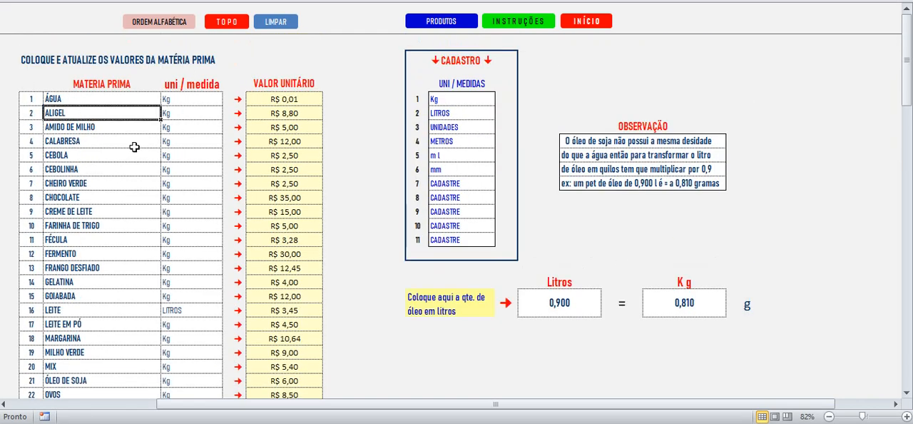
# Step: Open the products sheet and review the names at the start of the product list
pyautogui.click(435, 23)
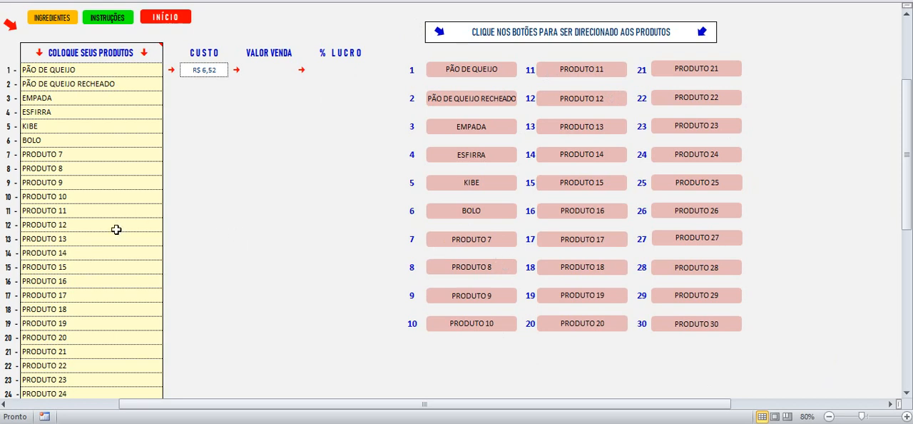
pyautogui.click(51, 69)
pyautogui.click(52, 86)
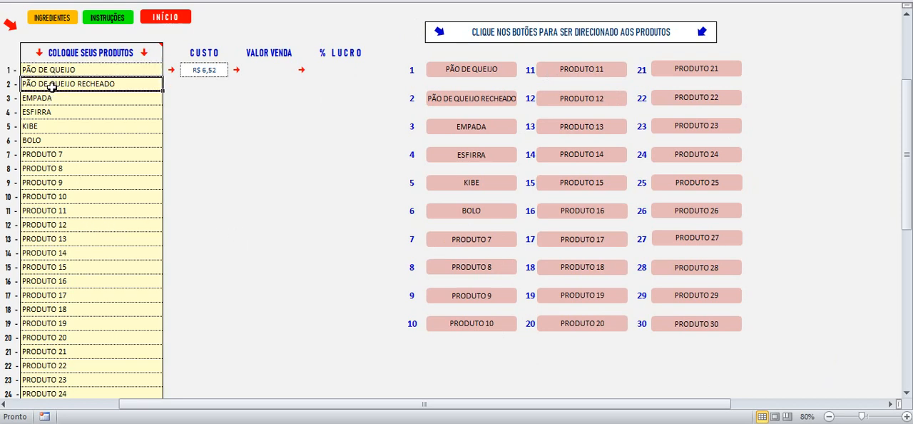
pyautogui.click(54, 112)
pyautogui.click(57, 72)
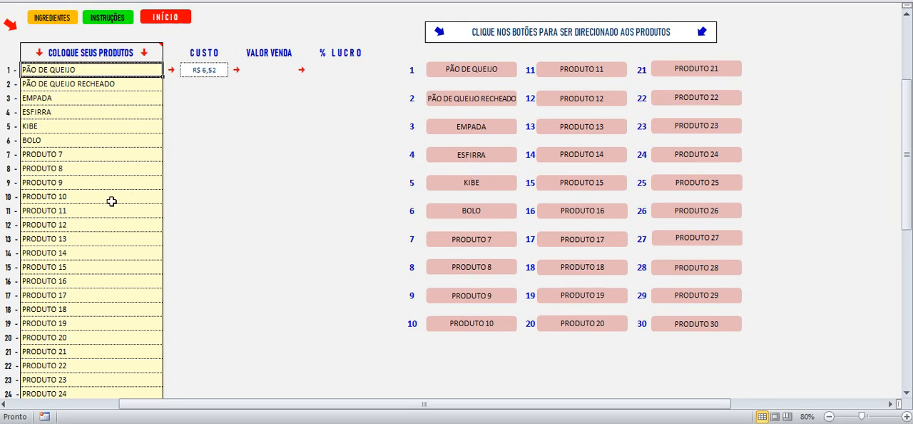
# Step: Rename product 7 in the product list as xxxxxx
pyautogui.click(42, 151)
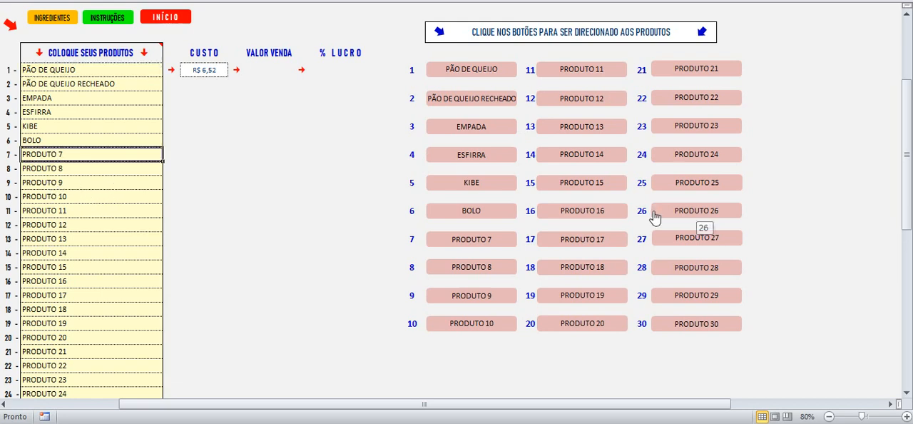
pyautogui.write('xxxxxx')
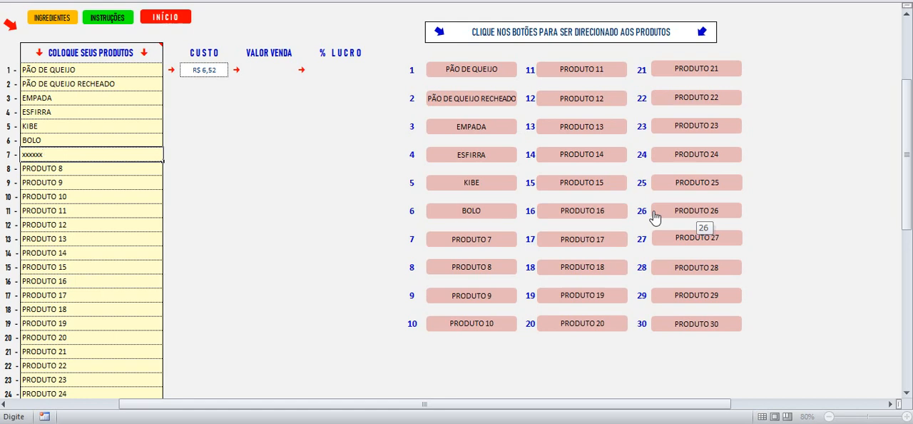
pyautogui.press('Return')
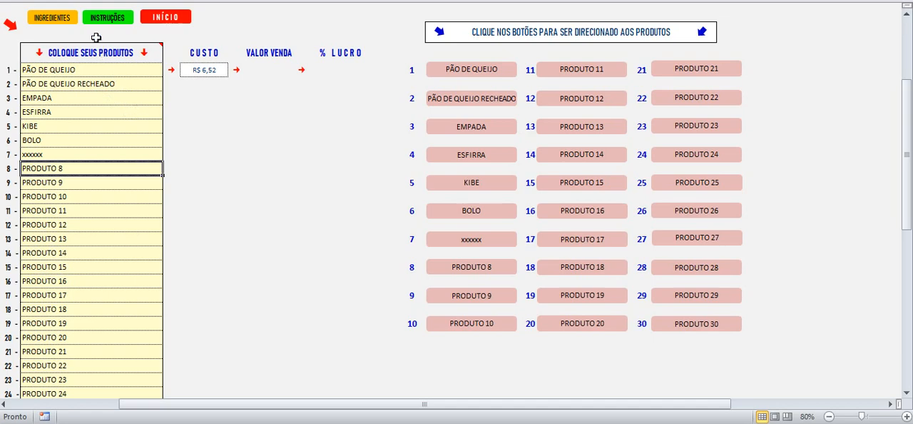
# Step: Set the unit price of AMIDO DE MILHO on the ingredients sheet to R$ 6,00
pyautogui.click(57, 14)
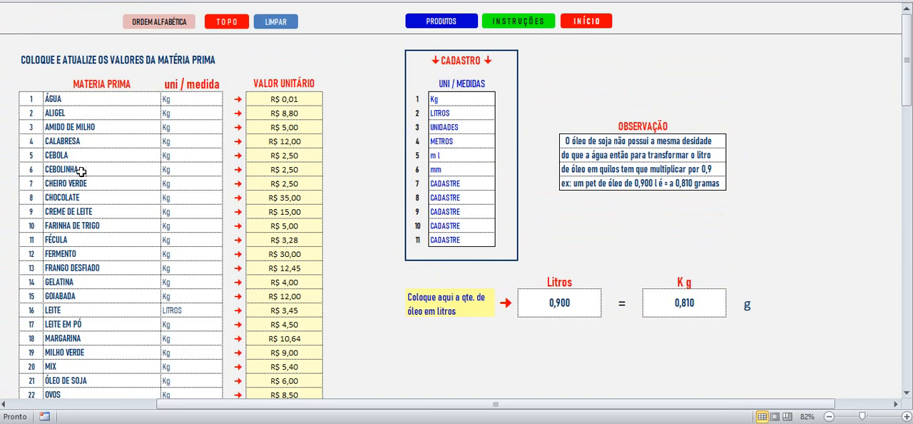
pyautogui.click(295, 127)
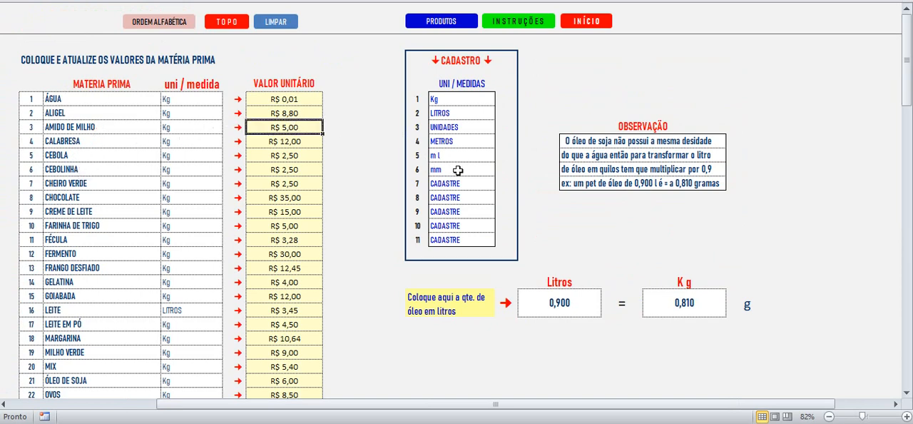
pyautogui.write('6')
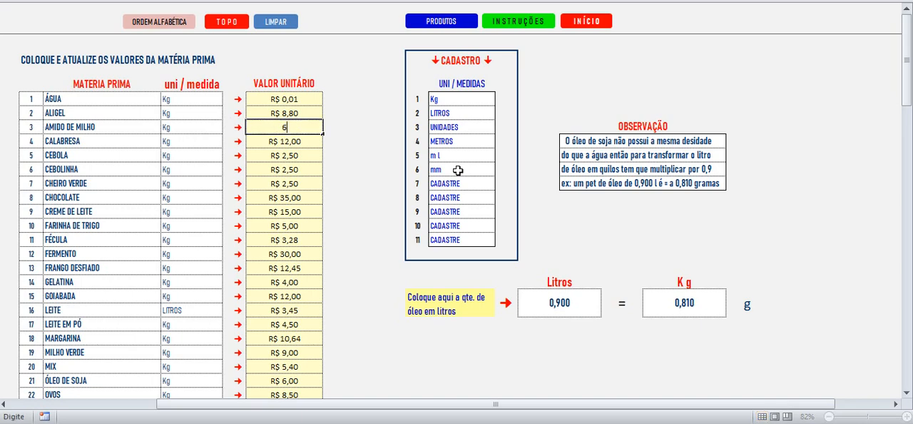
pyautogui.press('Return')
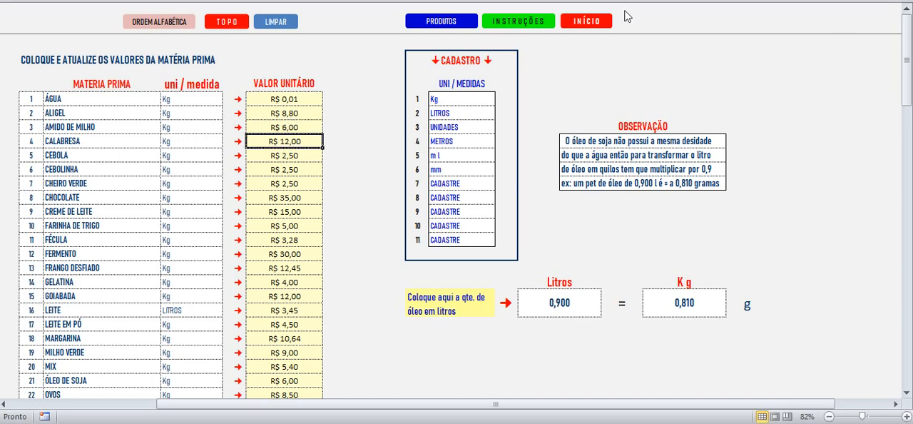
# Step: Return to the products sheet and select PÃO DE QUEIJO in the product list
pyautogui.click(456, 20)
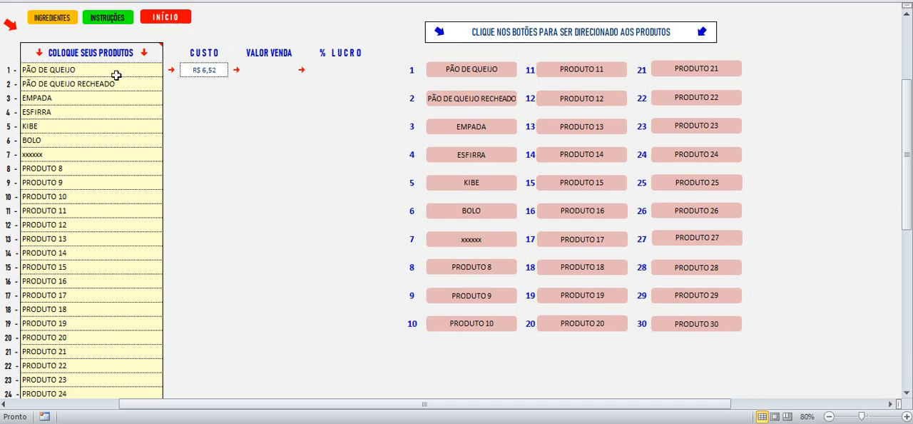
pyautogui.click(86, 70)
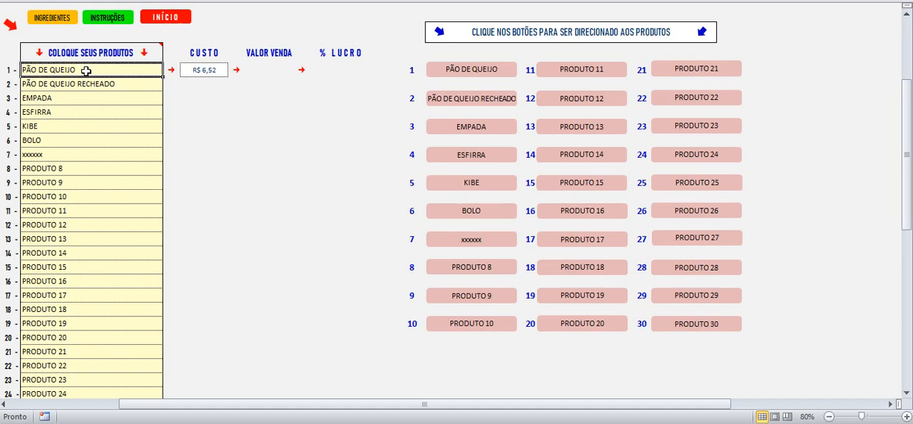
# Step: Open the PÃO DE QUEIJO product sheet and review its ingredient list from POLVILHO to ÁGUA
pyautogui.click(69, 110)
pyautogui.click(67, 70)
pyautogui.click(455, 66)
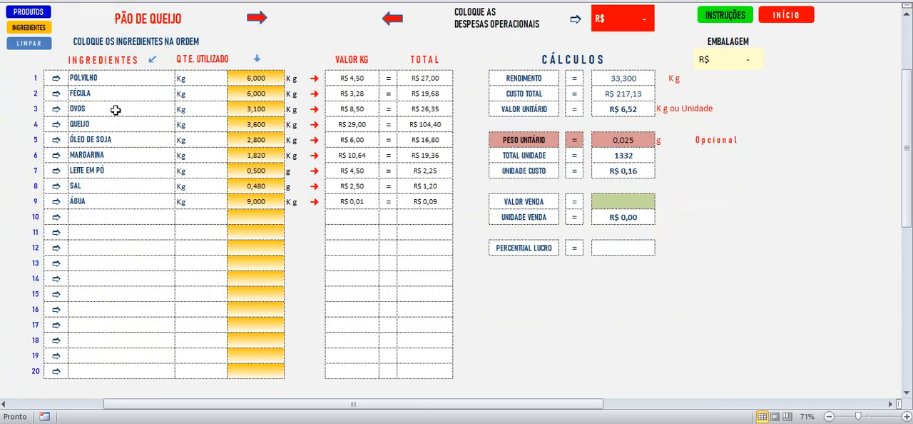
pyautogui.moveTo(113, 80); pyautogui.dragTo(112, 201)
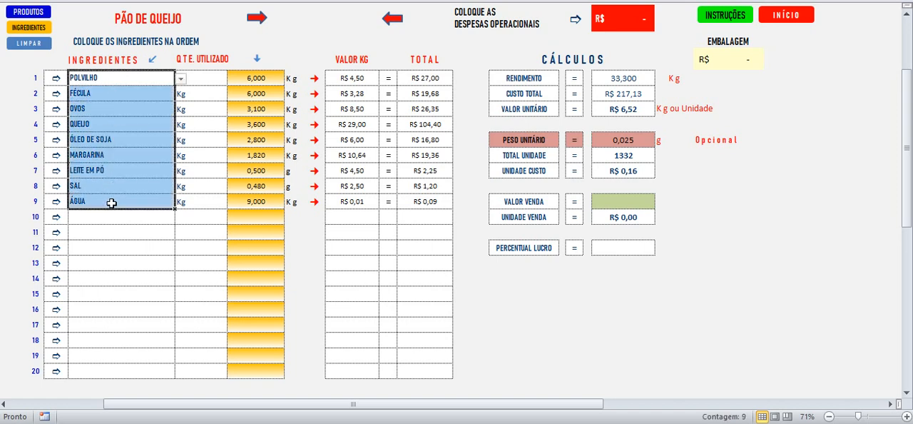
pyautogui.click(111, 137)
pyautogui.click(103, 203)
pyautogui.click(107, 216)
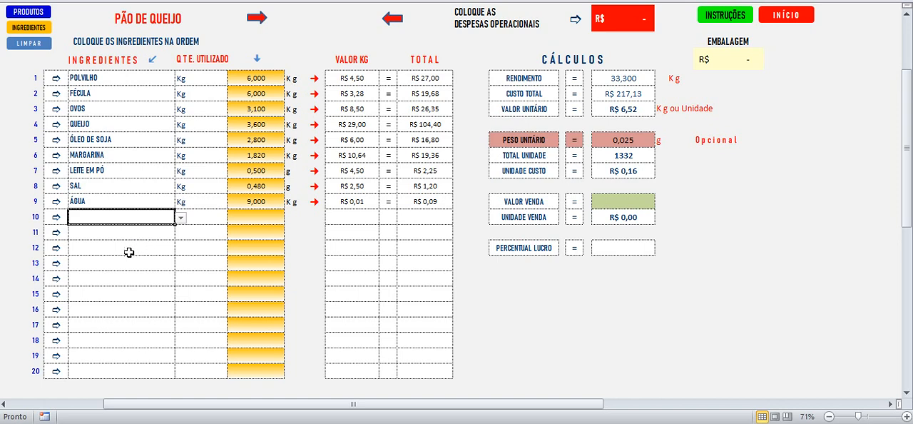
# Step: Try to enter ssss as ingredient 10 of PÃO DE QUEIJO, then cancel the entry
pyautogui.click(108, 244)
pyautogui.click(113, 216)
pyautogui.write('ssss')
pyautogui.press('Return')
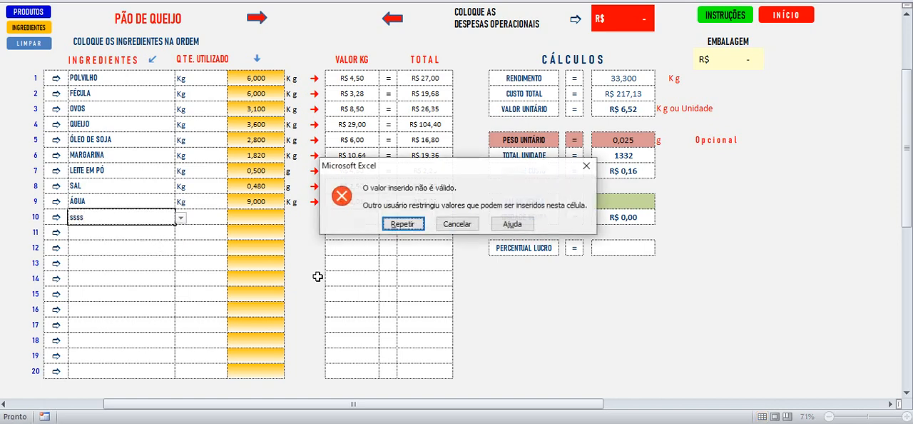
pyautogui.click(456, 224)
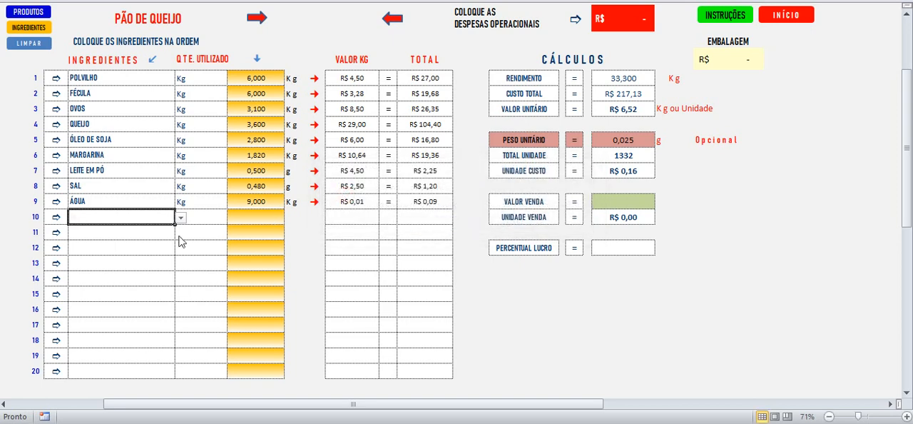
# Step: Examine the order of the ingredients and the empty ingredient rows on the PÃO DE QUEIJO sheet
pyautogui.click(104, 253)
pyautogui.click(109, 218)
pyautogui.click(95, 371)
pyautogui.click(87, 169)
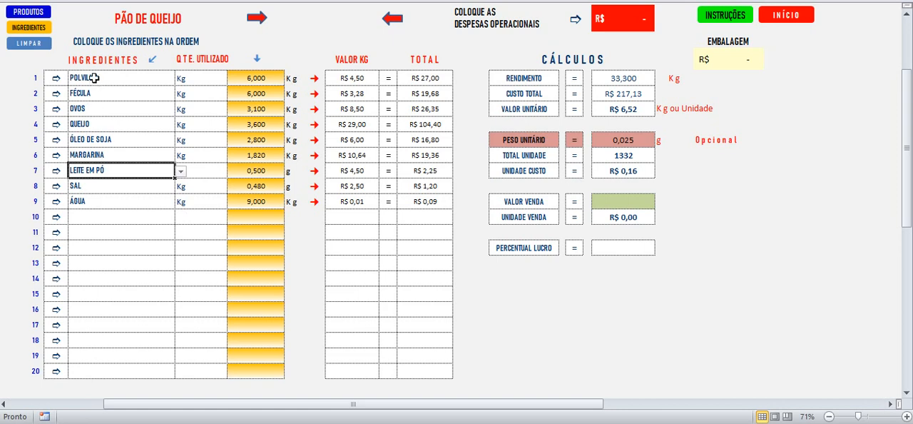
pyautogui.click(94, 77)
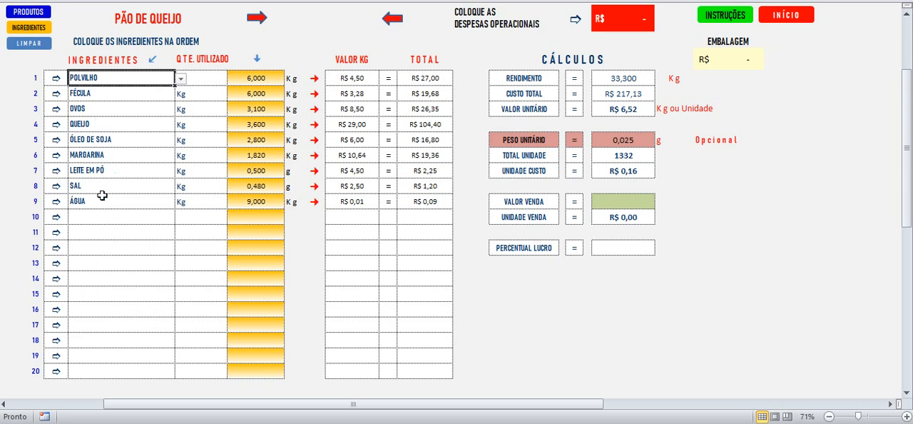
pyautogui.click(100, 110)
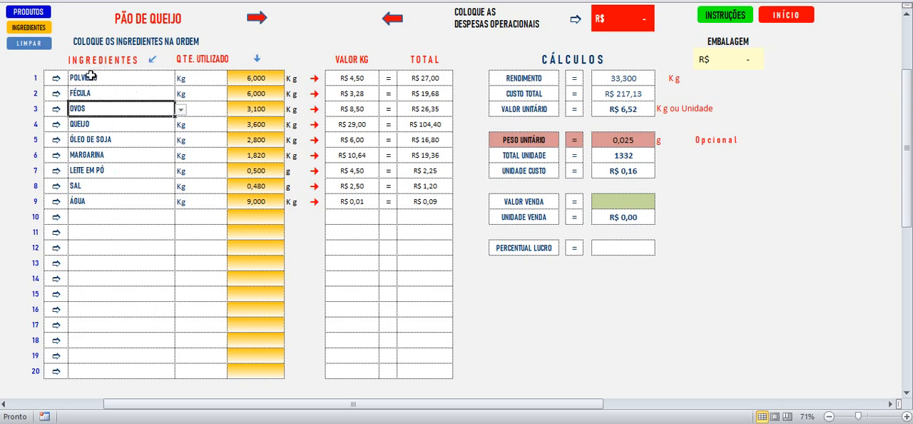
pyautogui.click(88, 79)
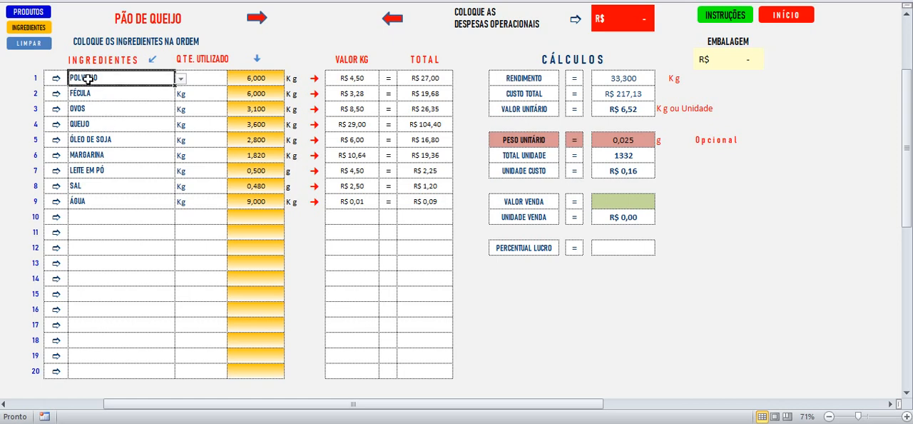
# Step: Compare each ingredient with its quantity used, from POLVILHO through ÓLEO DE SOJA
pyautogui.click(256, 79)
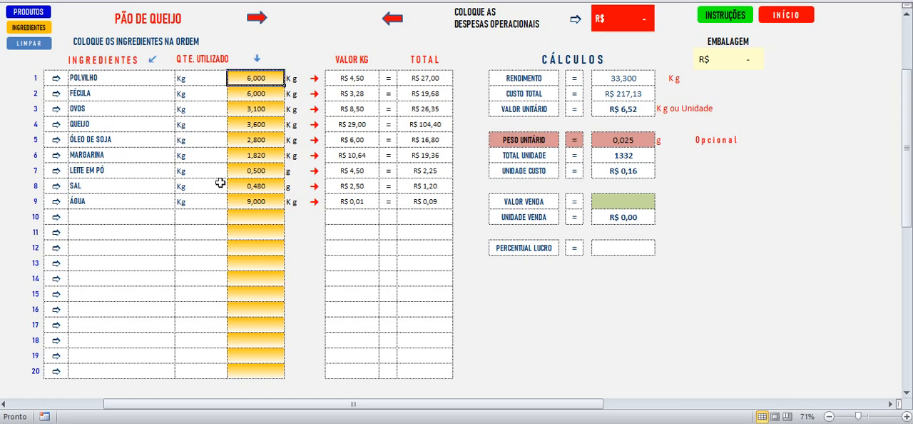
pyautogui.click(84, 92)
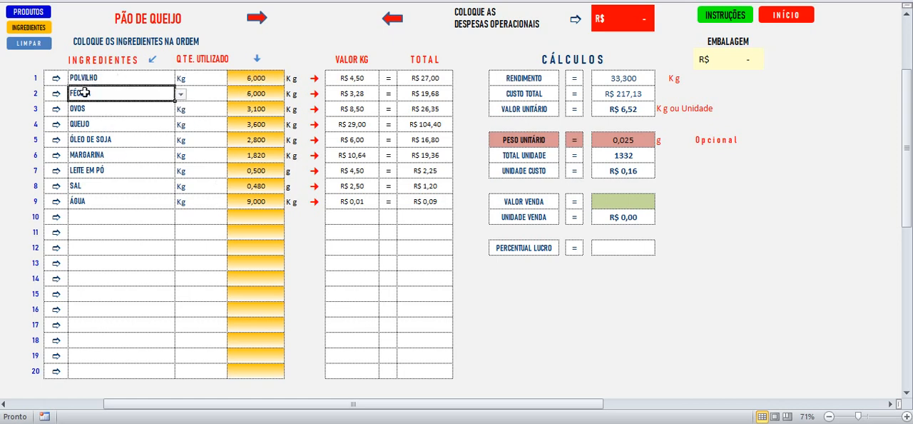
pyautogui.click(248, 91)
pyautogui.click(87, 111)
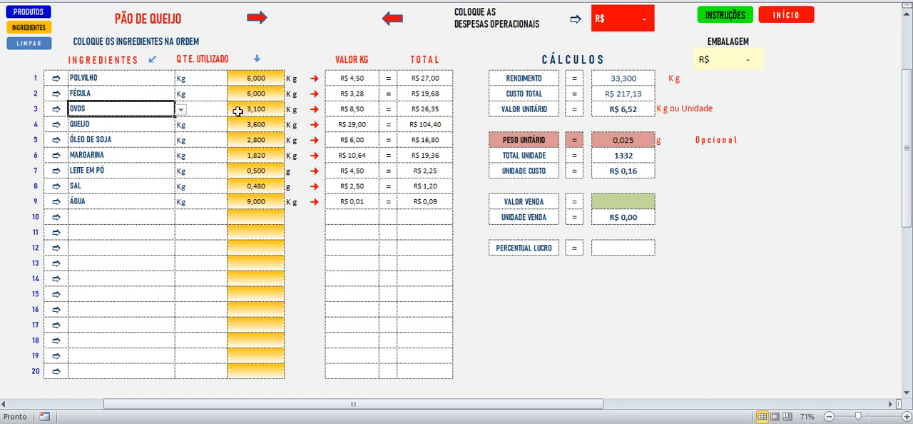
pyautogui.click(107, 126)
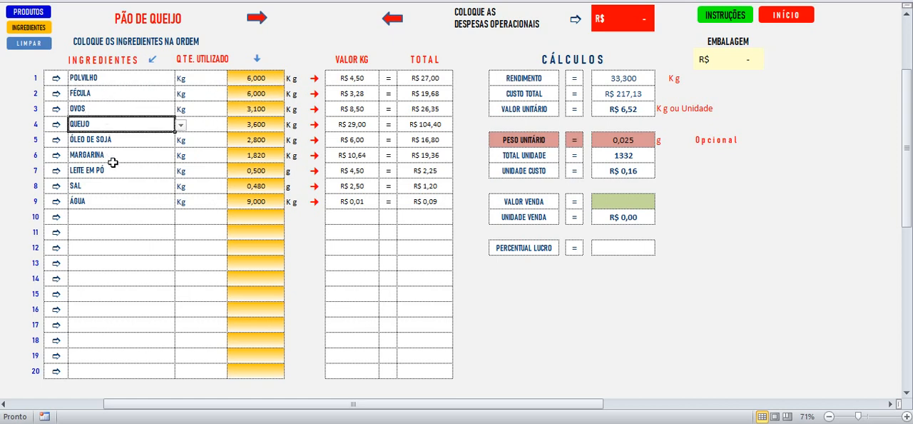
pyautogui.click(256, 126)
pyautogui.click(257, 152)
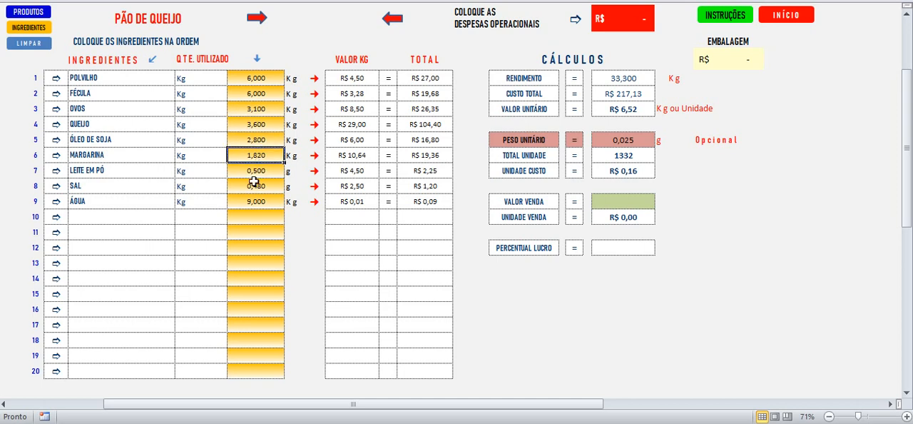
pyautogui.click(239, 139)
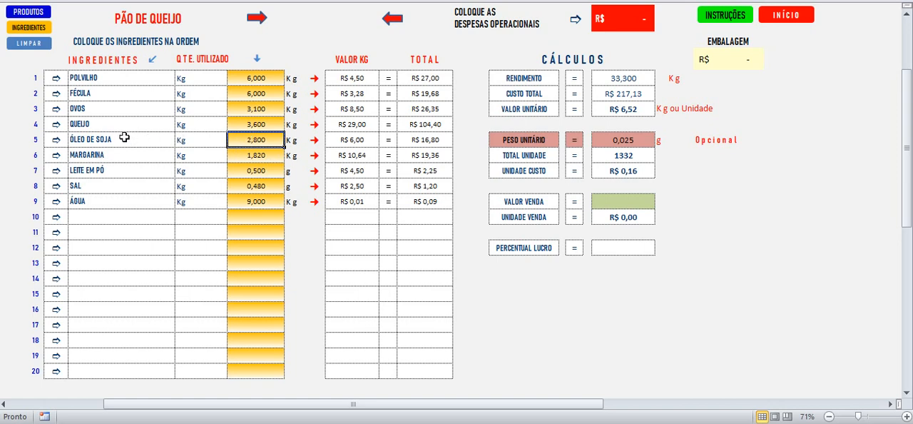
# Step: On the ingredients sheet, set the soybean oil converter to 1 litre and check the kilogram equivalent
pyautogui.click(31, 31)
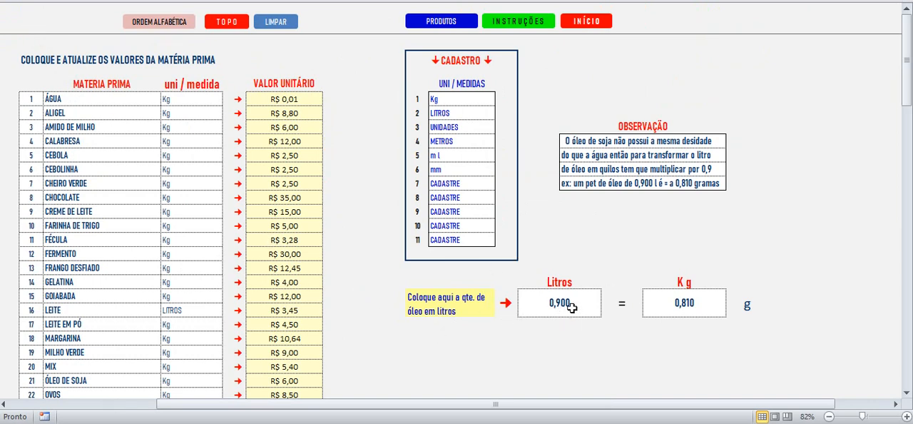
pyautogui.click(547, 306)
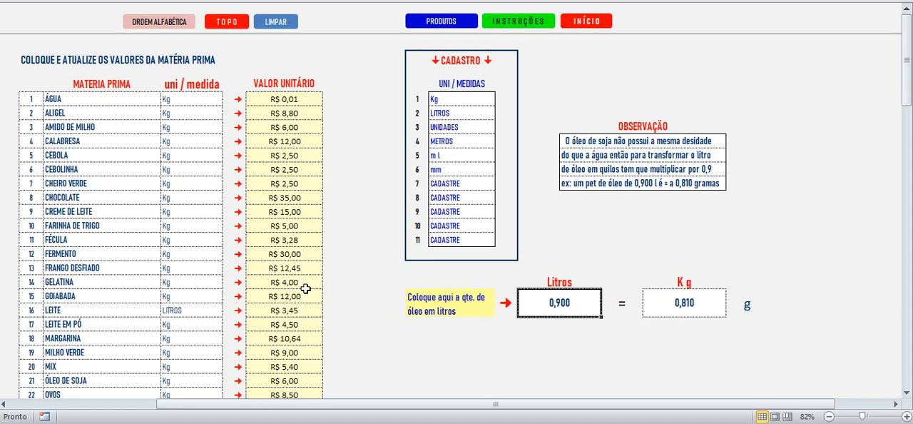
pyautogui.write('1')
pyautogui.press('Return')
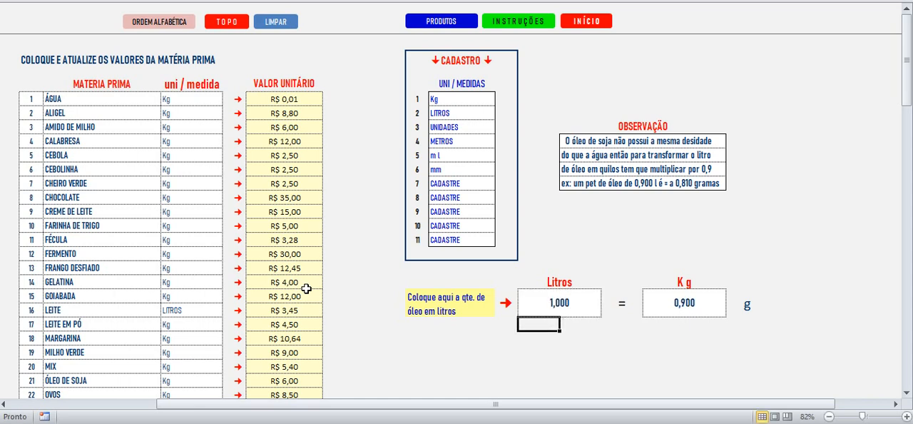
pyautogui.click(683, 303)
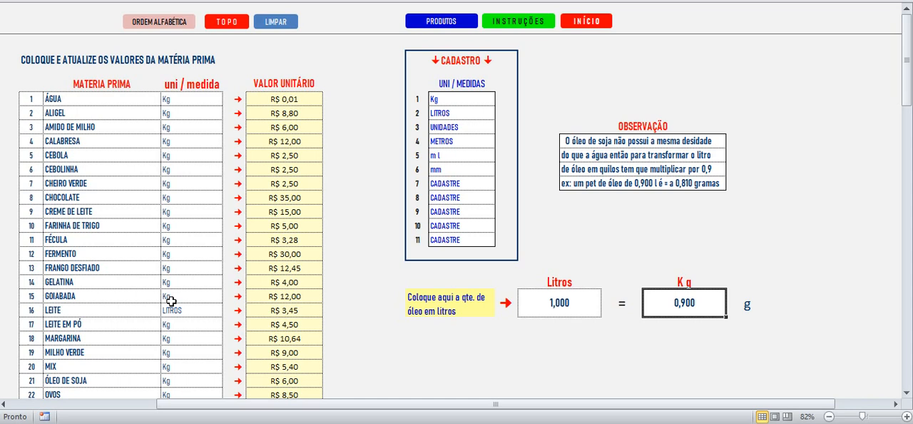
# Step: Set the oil quantity in the litre converter to 0,900 and compare it with the kilogram equivalent
pyautogui.click(545, 310)
pyautogui.write('0')
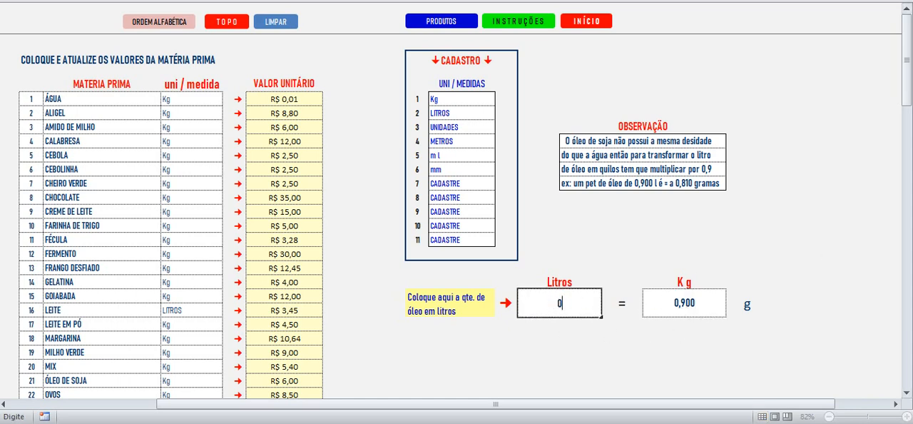
pyautogui.write(',900')
pyautogui.press('Return')
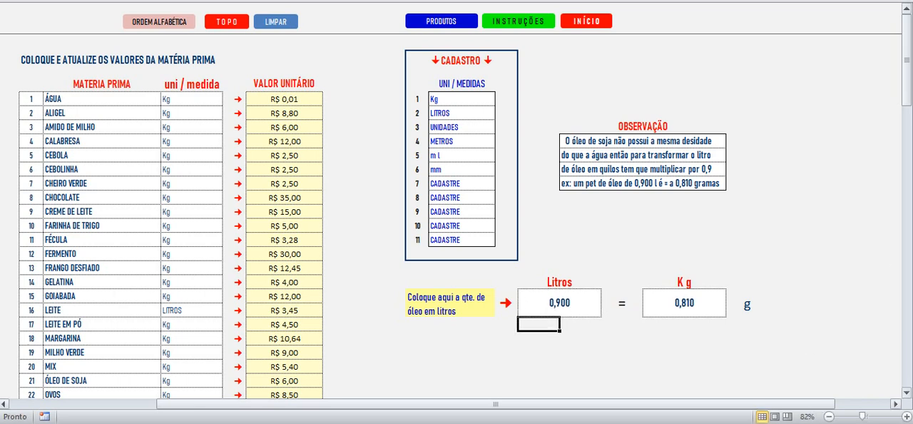
pyautogui.click(688, 298)
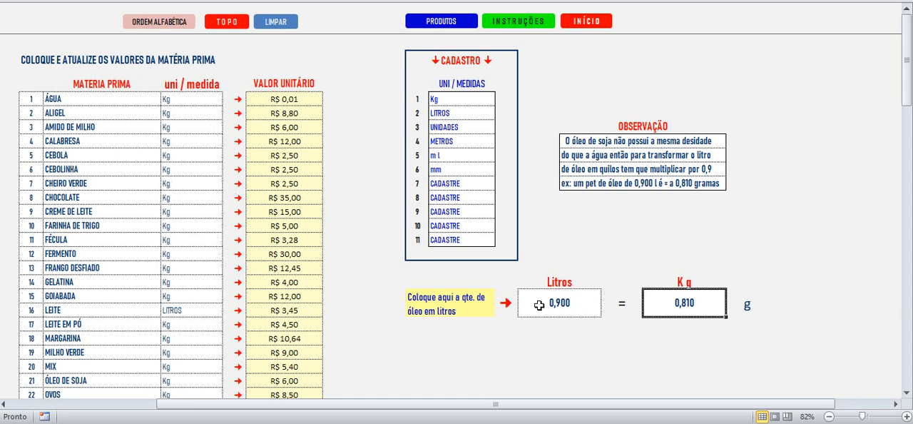
pyautogui.click(564, 307)
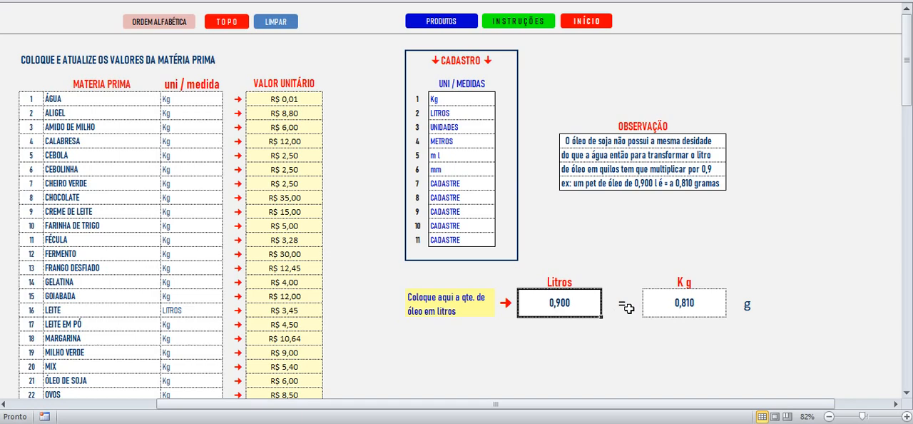
pyautogui.click(687, 302)
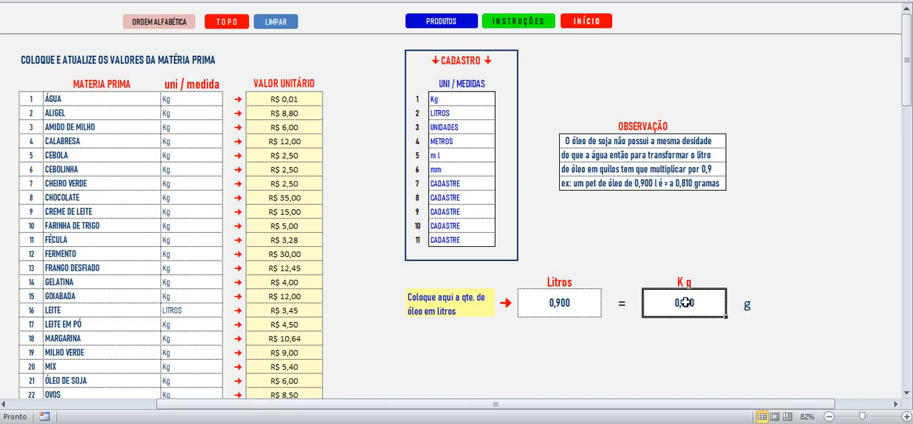
# Step: Reopen the PÃO DE QUEIJO sheet from the products sheet and review its yield, total cost and unit value
pyautogui.click(448, 24)
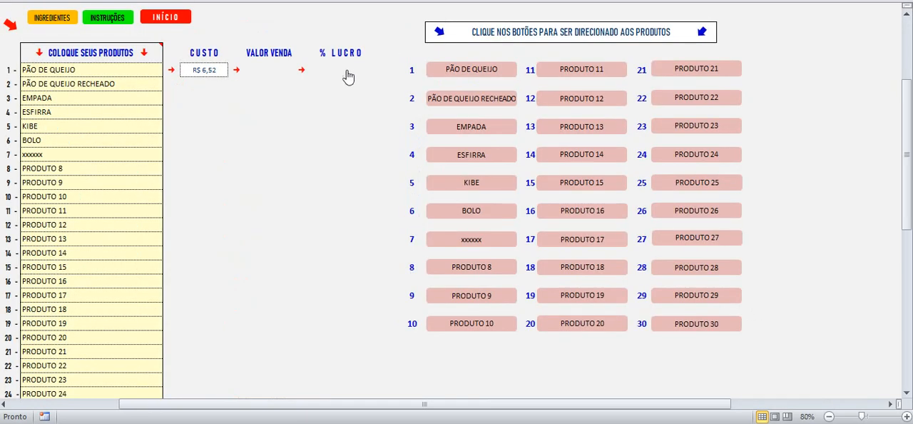
pyautogui.click(464, 73)
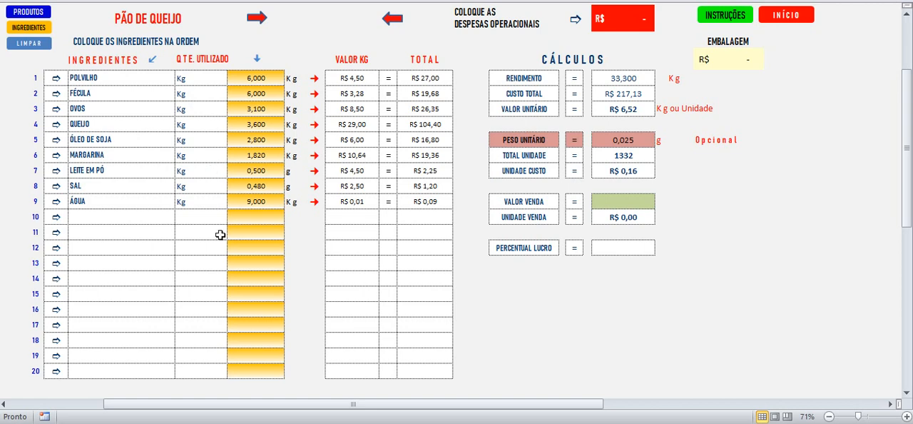
pyautogui.click(132, 218)
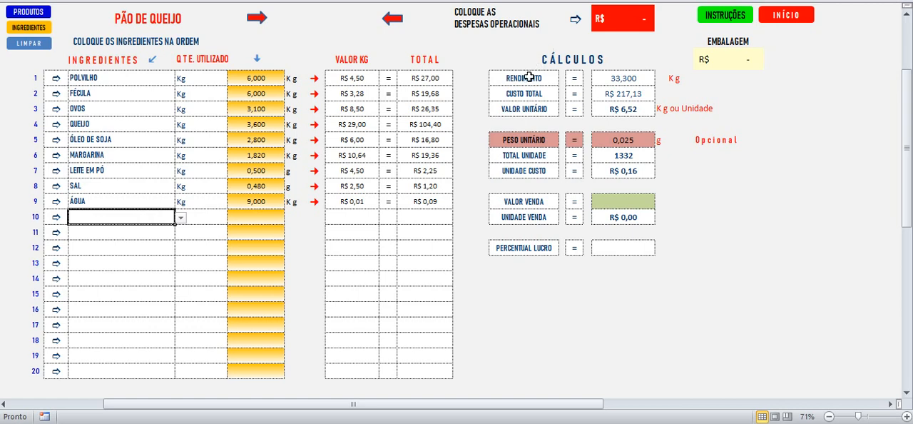
pyautogui.click(616, 78)
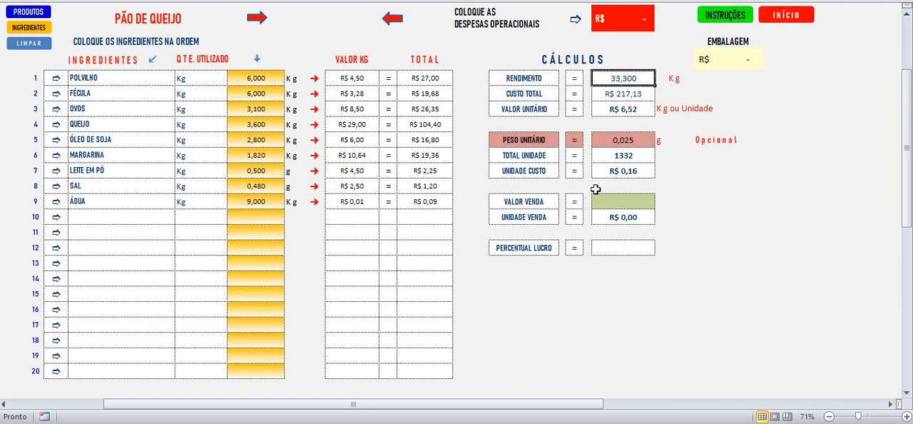
pyautogui.click(619, 93)
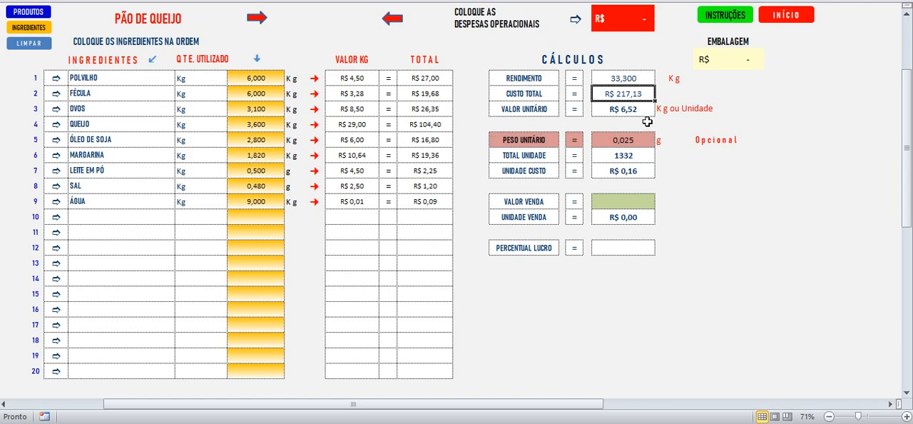
pyautogui.click(625, 109)
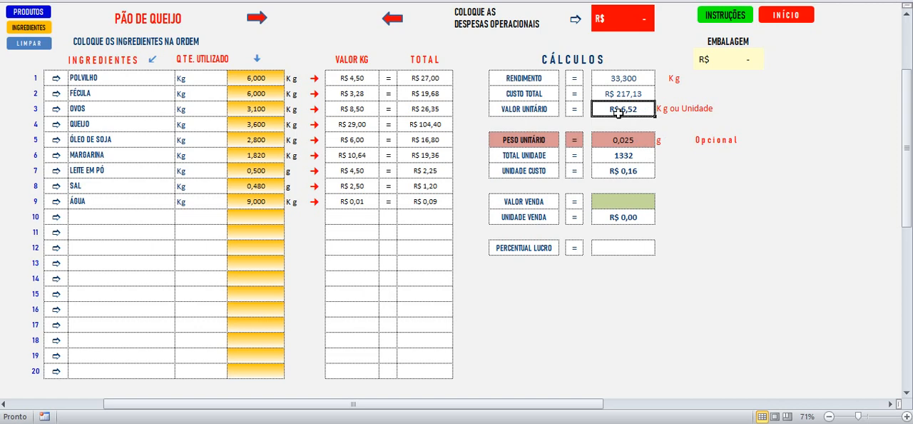
# Step: Set the PESO UNITÁRIO of PÃO DE QUEIJO to 0,050 and check the cost per unit
pyautogui.click(616, 138)
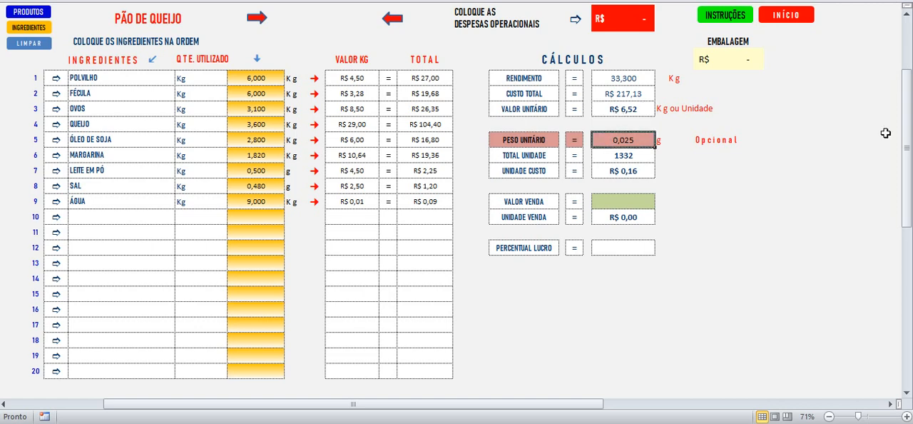
pyautogui.press('Delete')
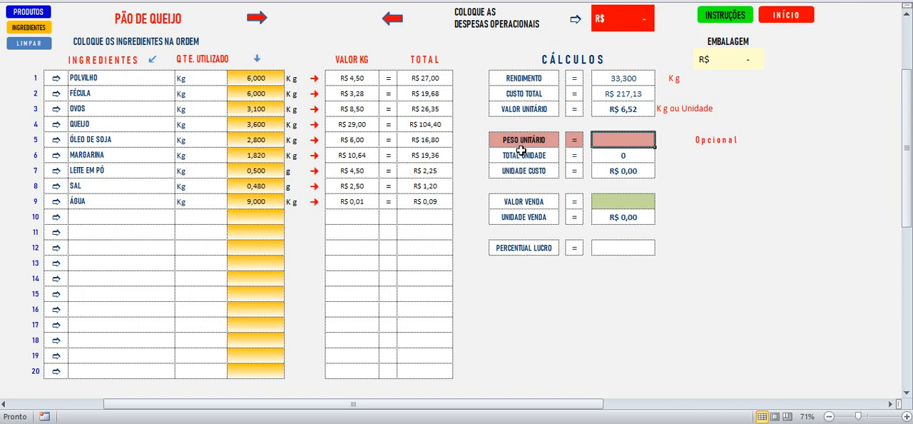
pyautogui.write('0,')
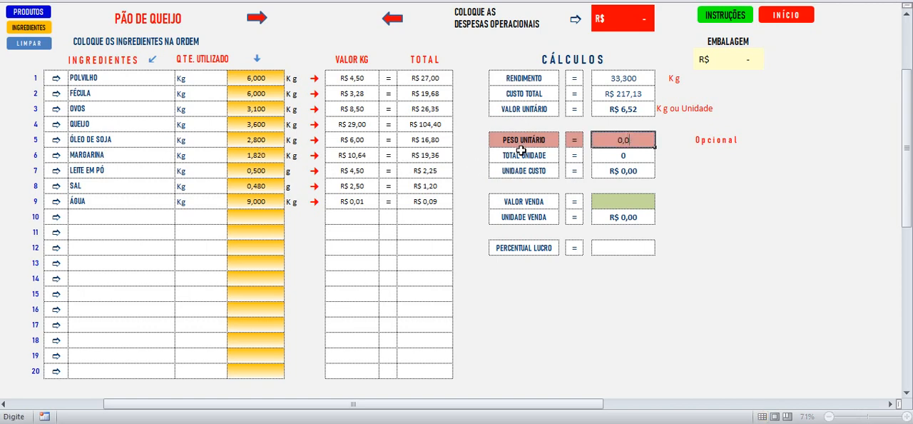
pyautogui.write('050')
pyautogui.press('Return')
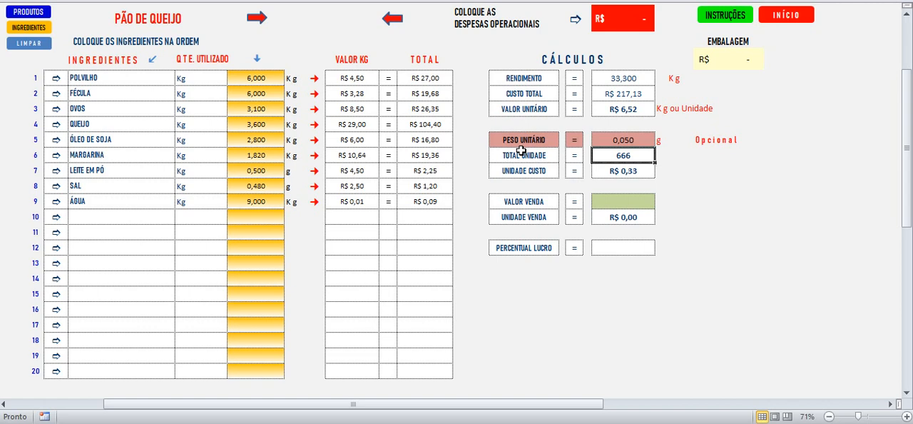
pyautogui.click(622, 170)
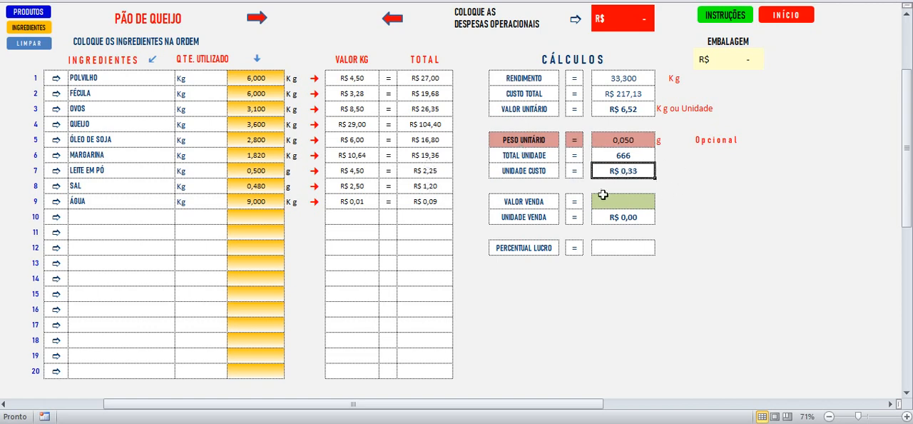
# Step: Compare the VALOR UNITÁRIO and UNIDADE CUSTO of PÃO DE QUEIJO and set its VALOR VENDA to 12
pyautogui.click(622, 107)
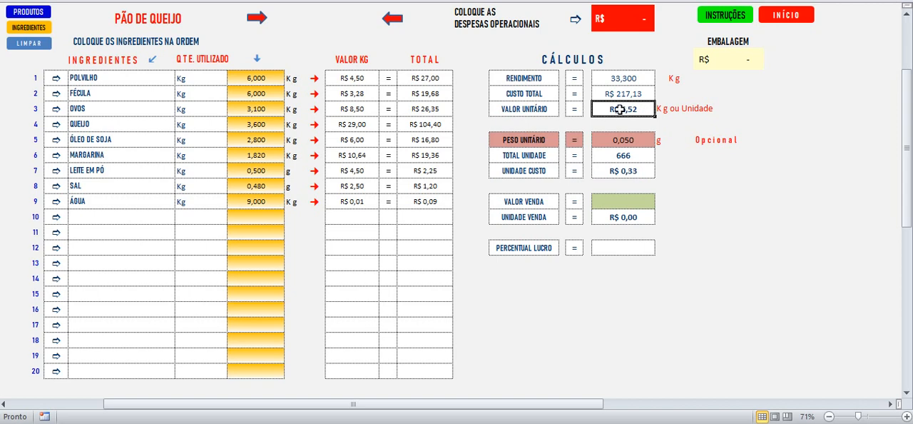
pyautogui.click(620, 171)
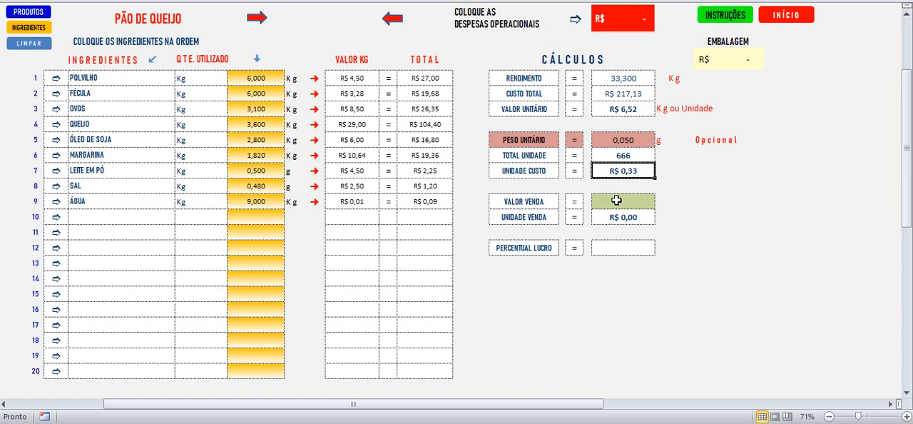
pyautogui.click(615, 106)
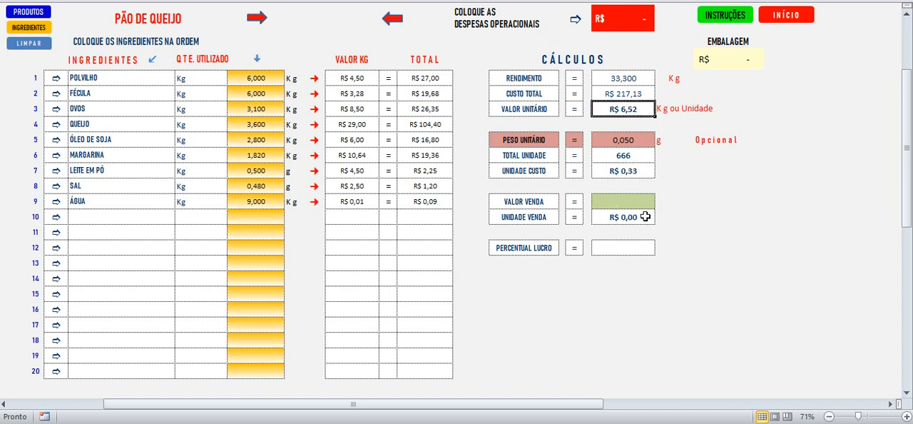
pyautogui.click(624, 197)
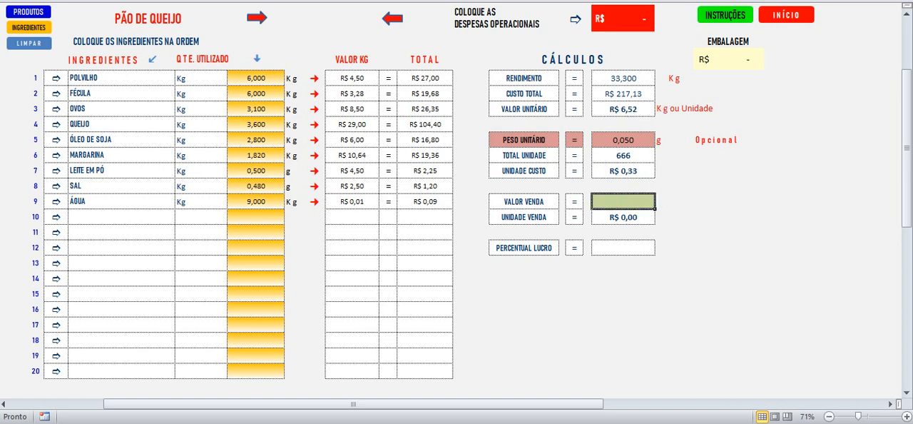
pyautogui.write('12')
pyautogui.press('Return')
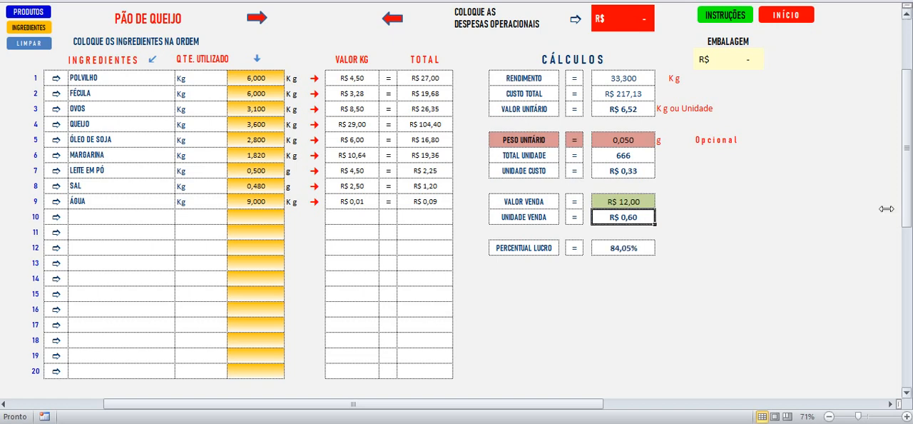
# Step: Review the profit percentage, unit sale price, sale value and unit cost of PÃO DE QUEIJO
pyautogui.click(635, 250)
pyautogui.click(634, 217)
pyautogui.click(635, 202)
pyautogui.click(632, 172)
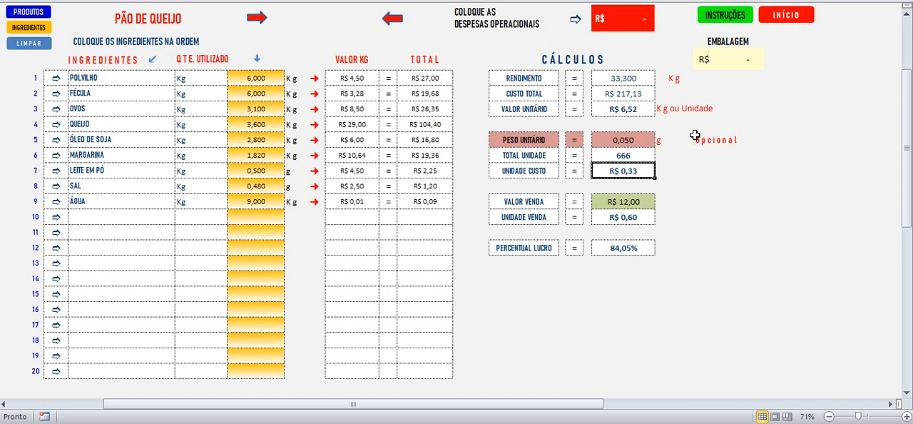
# Step: Set the EMBALAGEM cost of PÃO DE QUEIJO to 0,30 and check its effect on the unit value and profit percentage
pyautogui.click(750, 55)
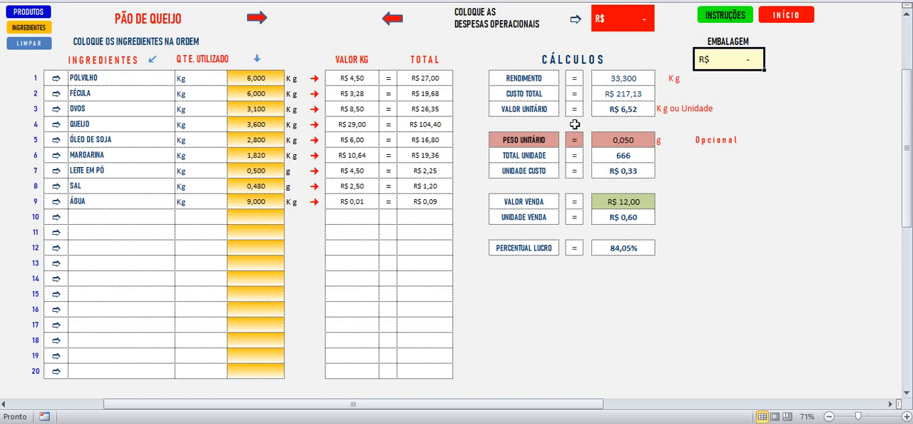
pyautogui.write('0,30')
pyautogui.press('Return')
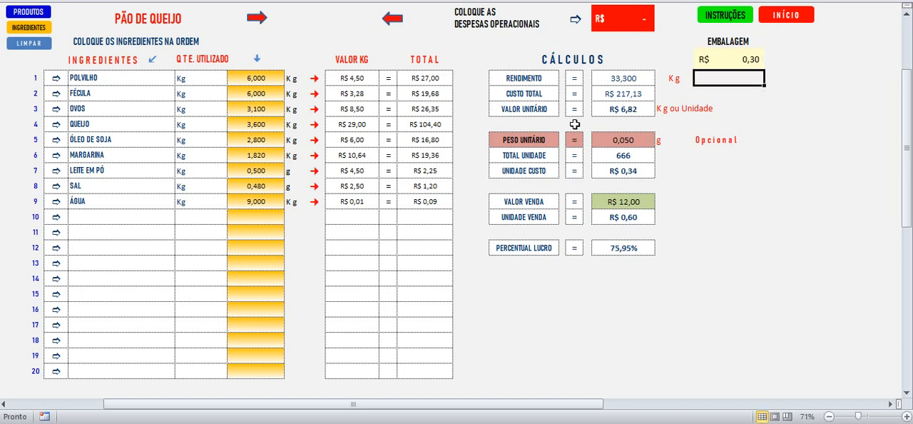
pyautogui.click(625, 108)
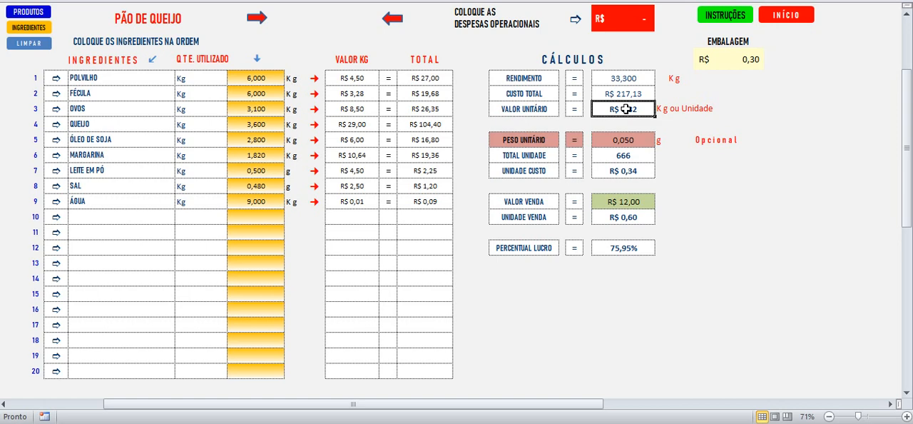
pyautogui.click(731, 65)
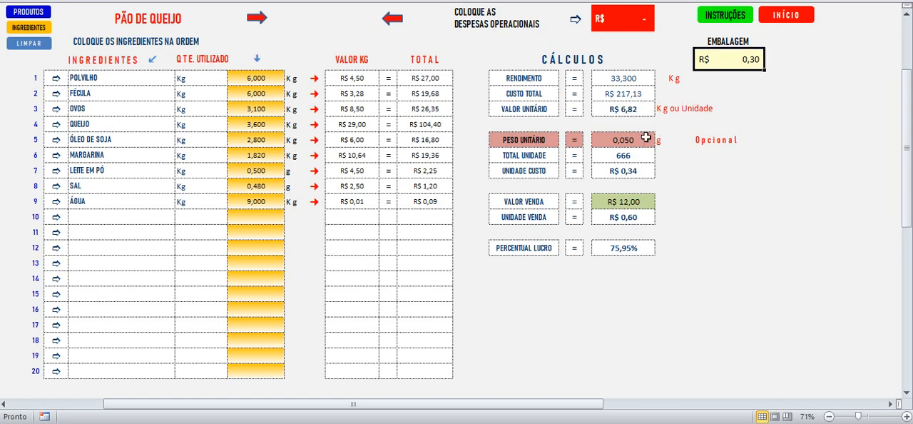
pyautogui.click(629, 110)
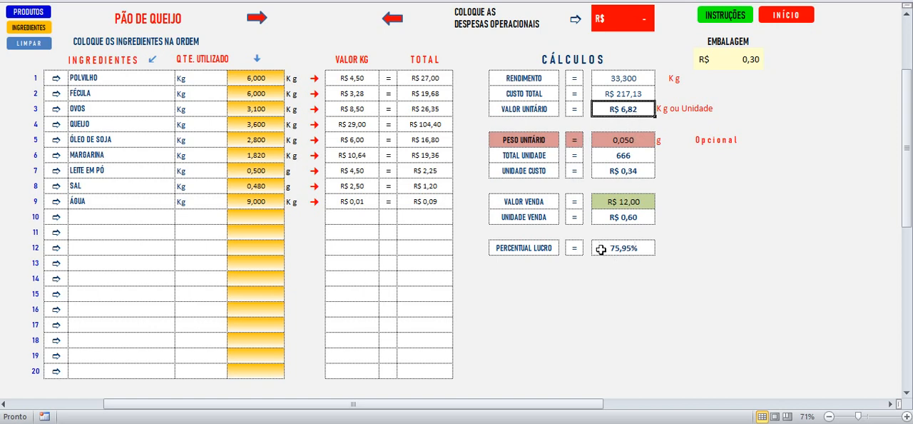
pyautogui.click(627, 248)
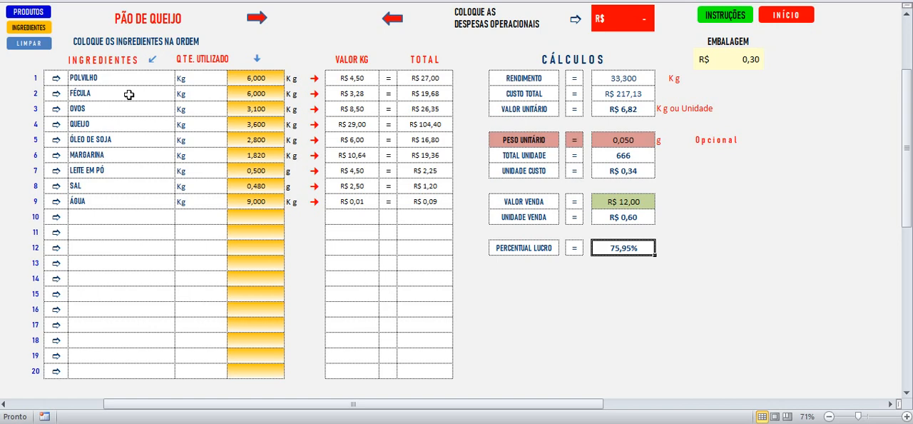
# Step: Set the operating expenses of PÃO DE QUEIJO to 50 and check their effect on the unit value and profit percentage
pyautogui.click(623, 10)
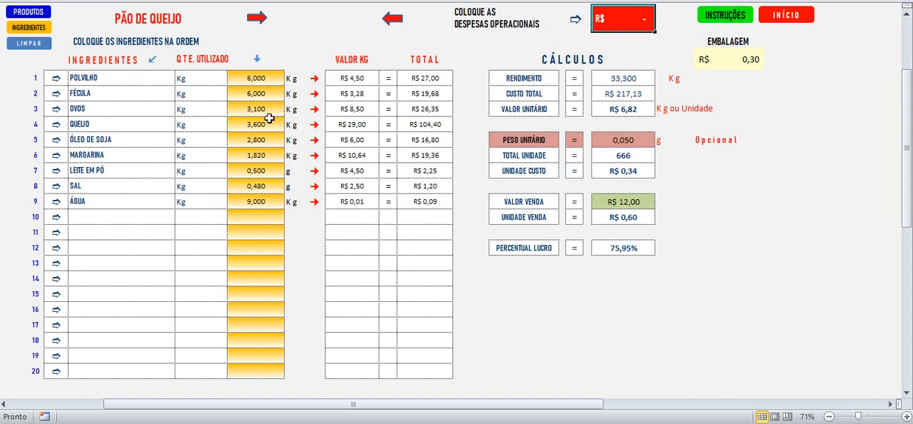
pyautogui.write('50')
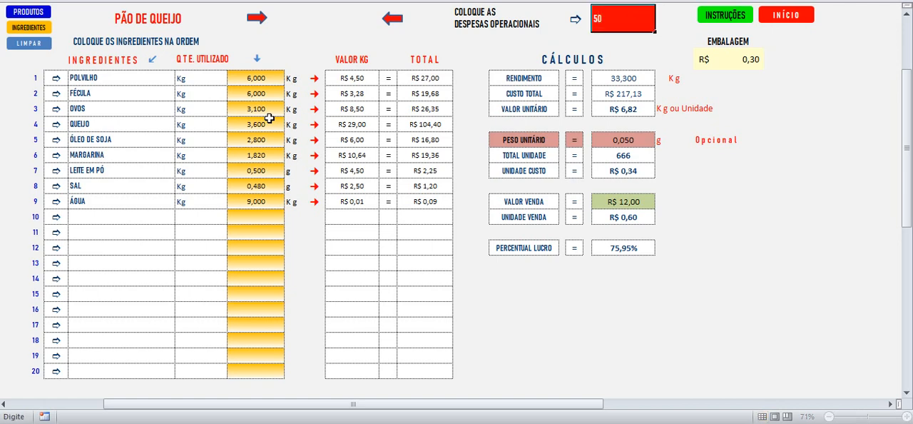
pyautogui.press('Return')
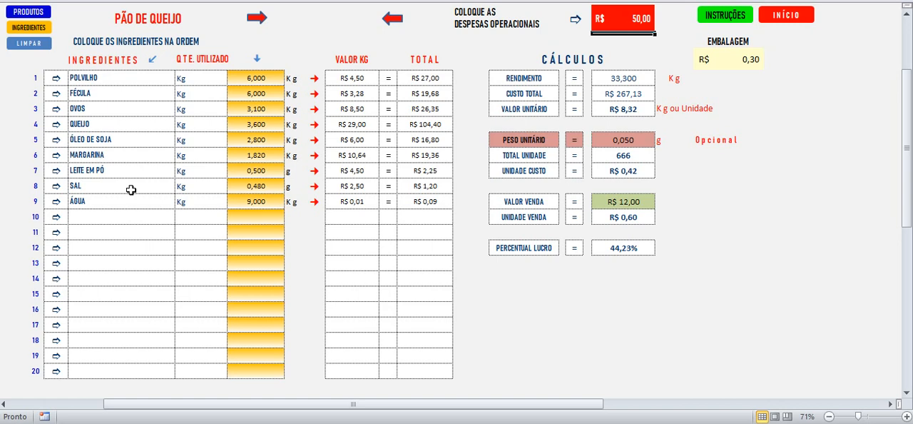
pyautogui.click(132, 81)
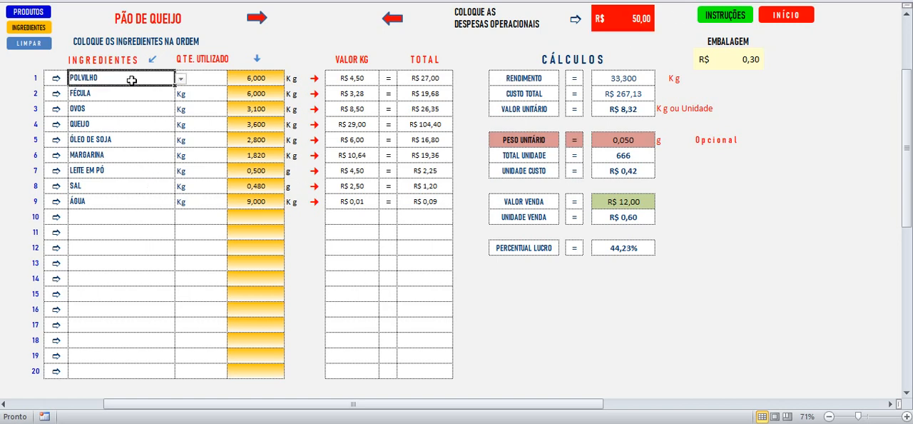
pyautogui.click(615, 19)
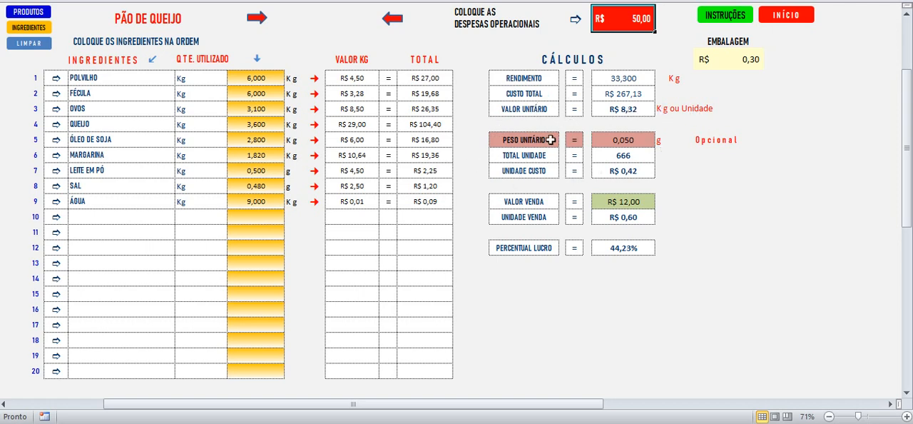
pyautogui.click(622, 112)
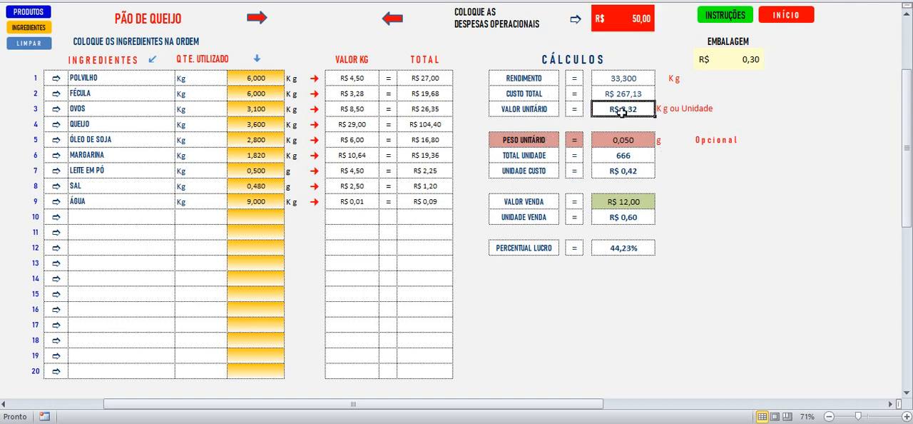
pyautogui.click(613, 246)
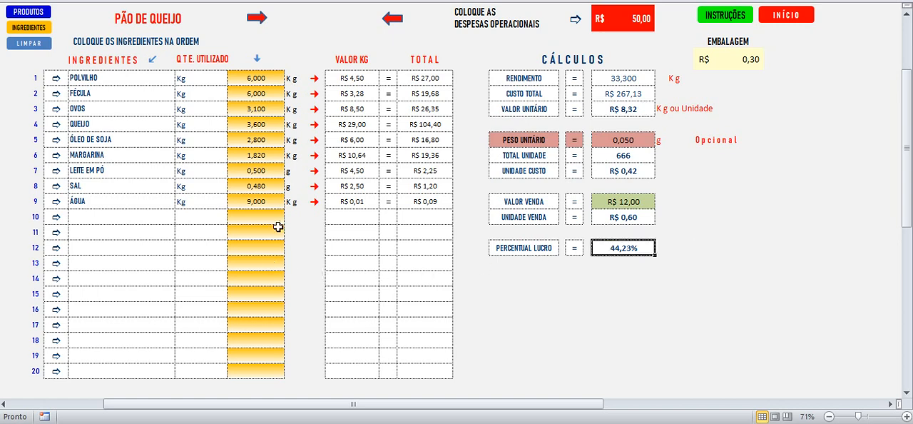
# Step: Return to the products sheet and review the CUSTO and VALOR VENDA listed for PÃO DE QUEIJO
pyautogui.click(30, 12)
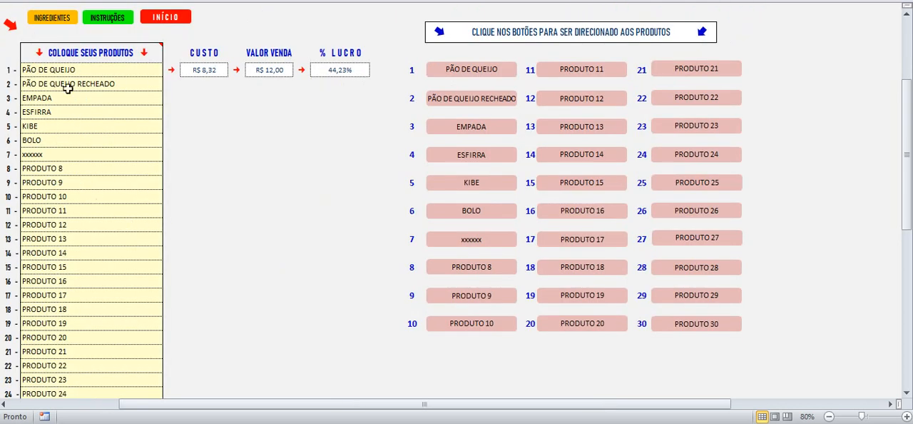
pyautogui.click(194, 71)
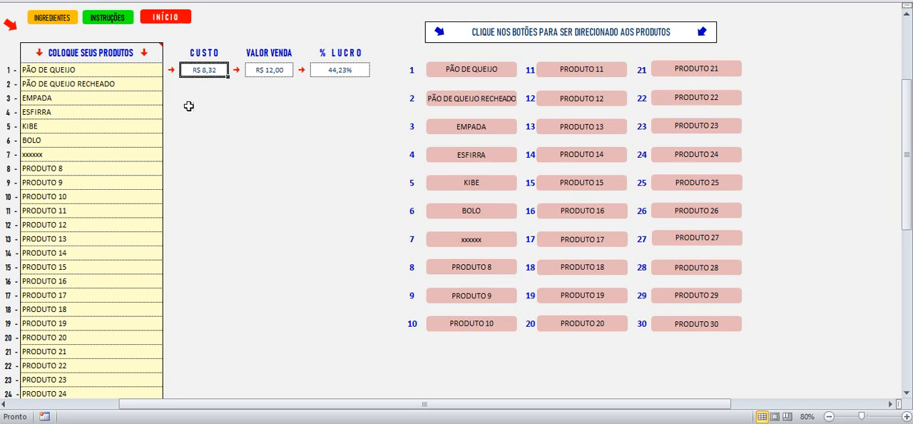
pyautogui.click(264, 68)
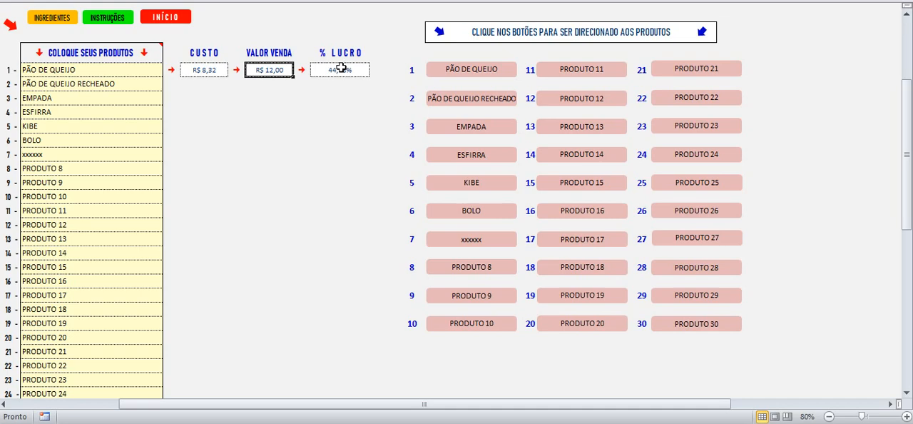
# Step: Reopen the PÃO DE QUEIJO sheet and set its VALOR VENDA to 15
pyautogui.click(464, 74)
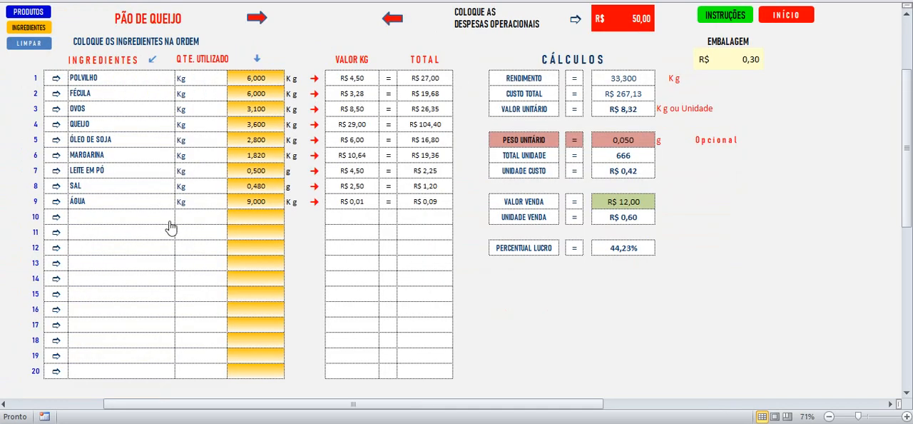
pyautogui.click(624, 203)
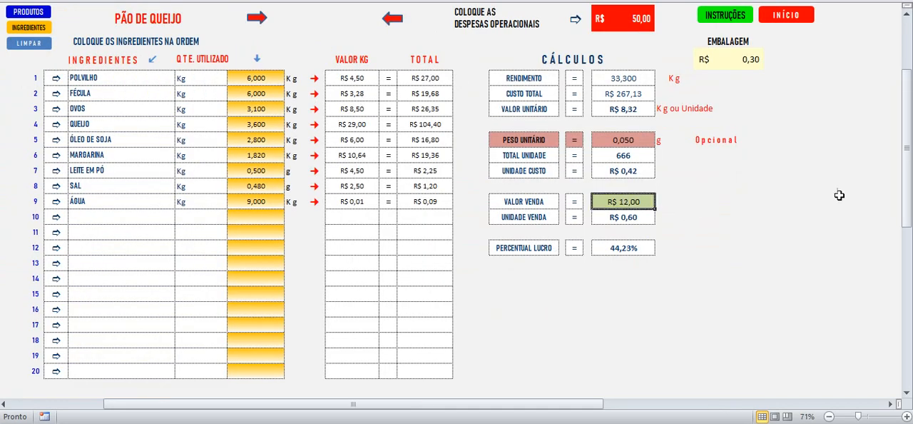
pyautogui.write('15')
pyautogui.press('Return')
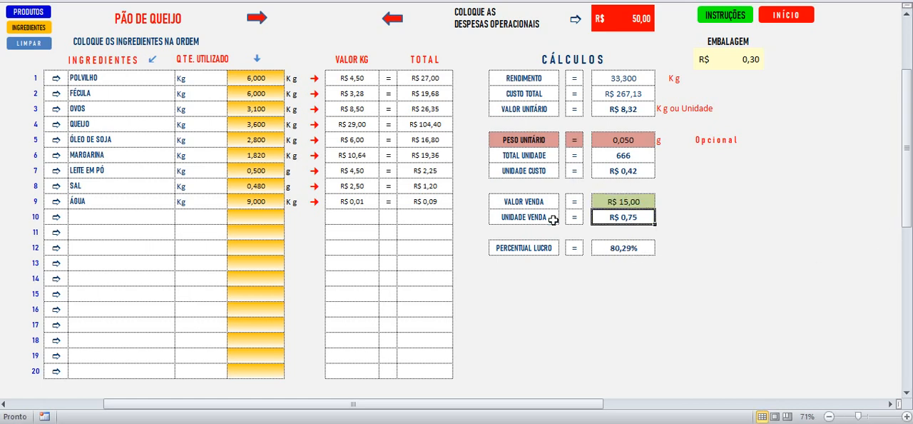
# Step: Go back to the products sheet and check the updated cost and profit percentage of PÃO DE QUEIJO
pyautogui.click(28, 13)
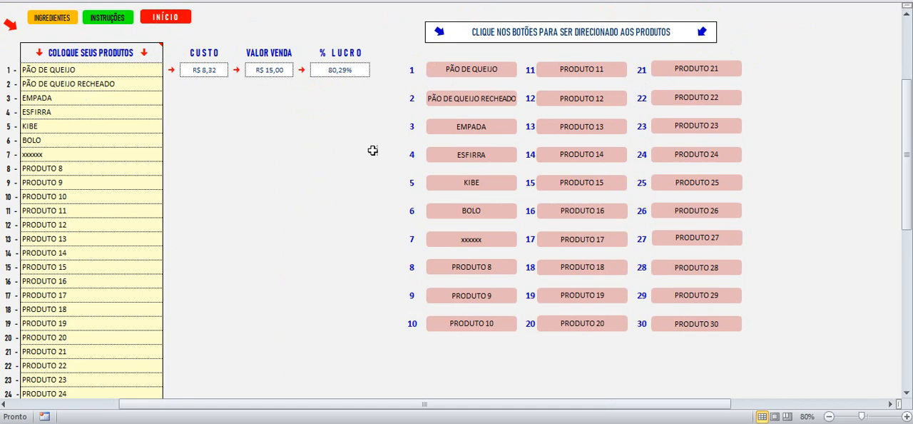
pyautogui.click(208, 70)
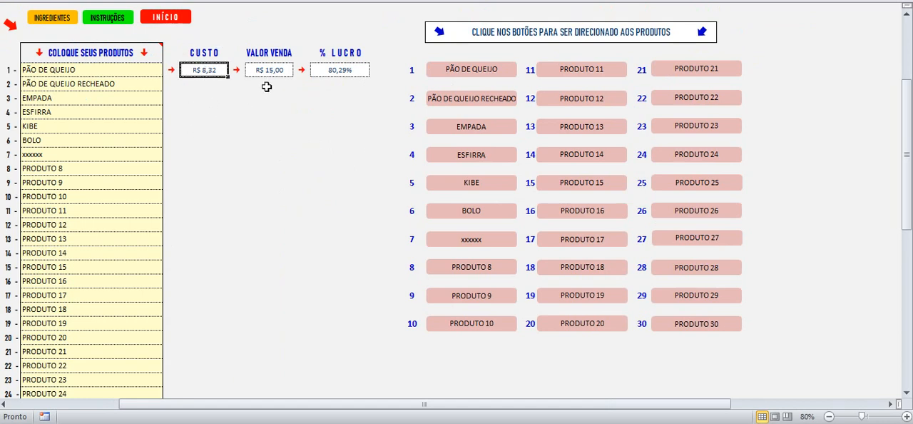
pyautogui.click(340, 72)
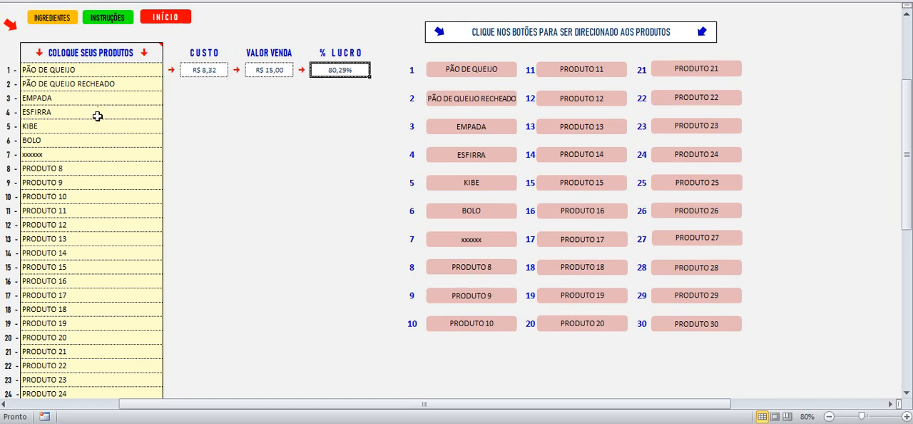
# Step: Examine the CUSTO, VALOR VENDA and % LUCRO areas for the remaining products and look through the list down to PRODUTO 30
pyautogui.click(212, 85)
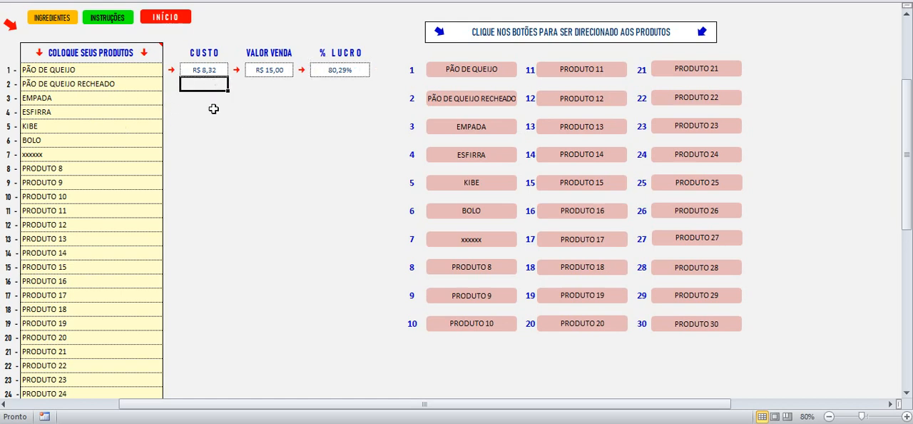
pyautogui.click(224, 154)
pyautogui.click(265, 170)
pyautogui.click(276, 114)
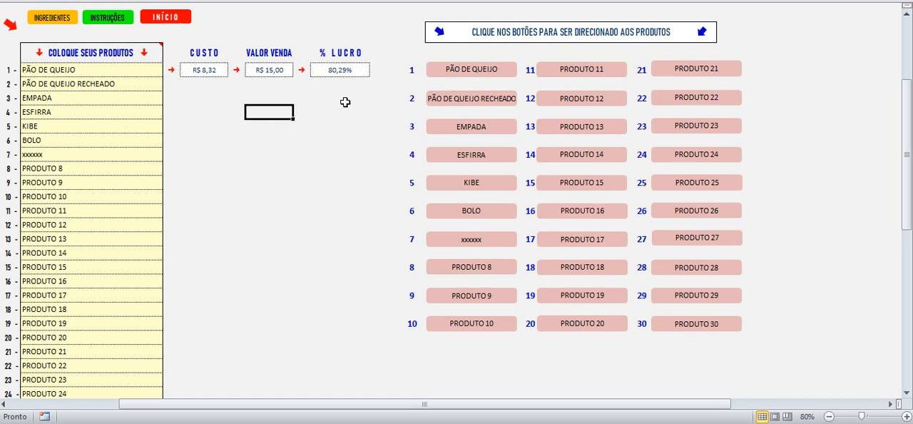
pyautogui.click(342, 98)
pyautogui.click(92, 98)
pyautogui.scroll(-5, 138, 179)
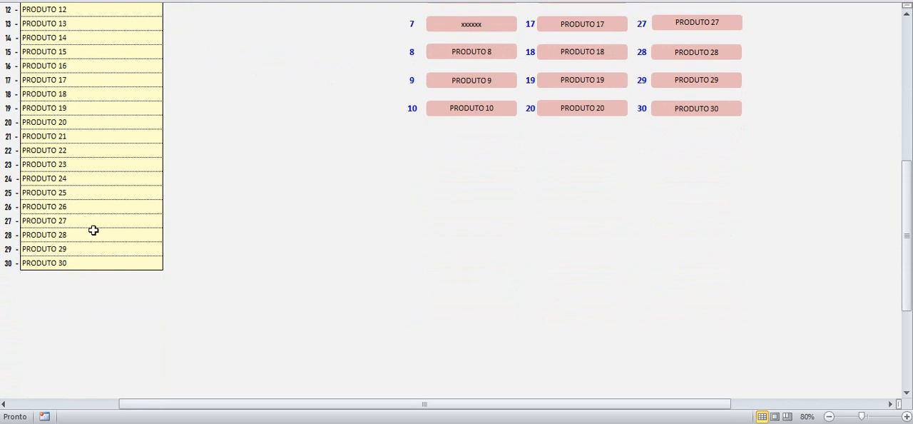
pyautogui.scroll(5, 92, 230)
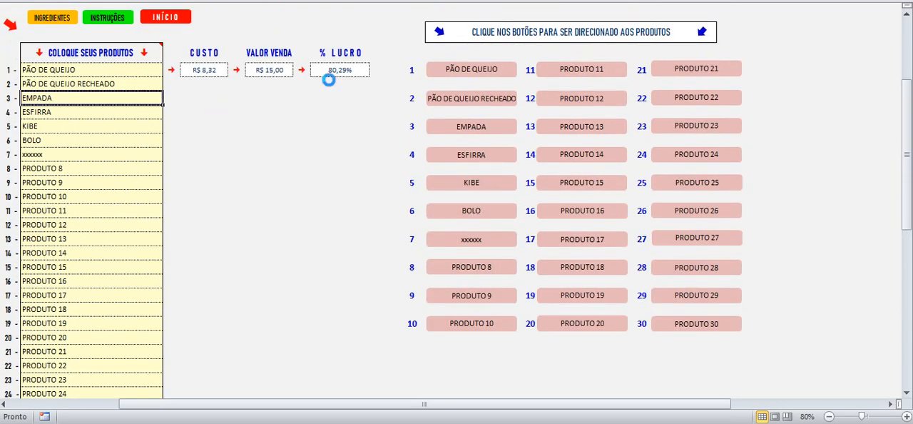
# Step: Visit the PÃO DE QUEIJO sheet, return to the products sheet and open the EMPADA sheet
pyautogui.click(449, 69)
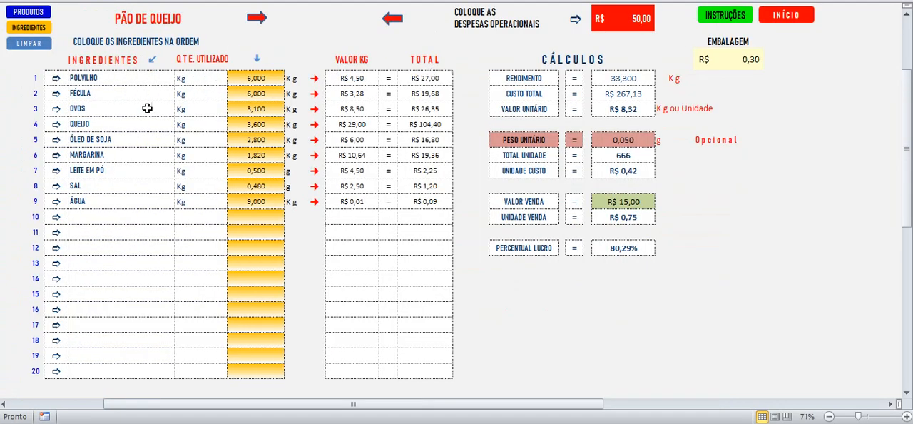
pyautogui.click(40, 11)
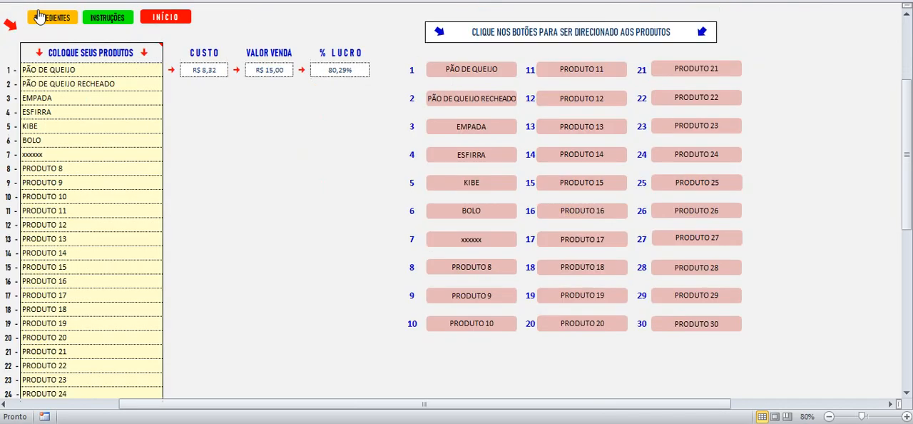
pyautogui.click(460, 127)
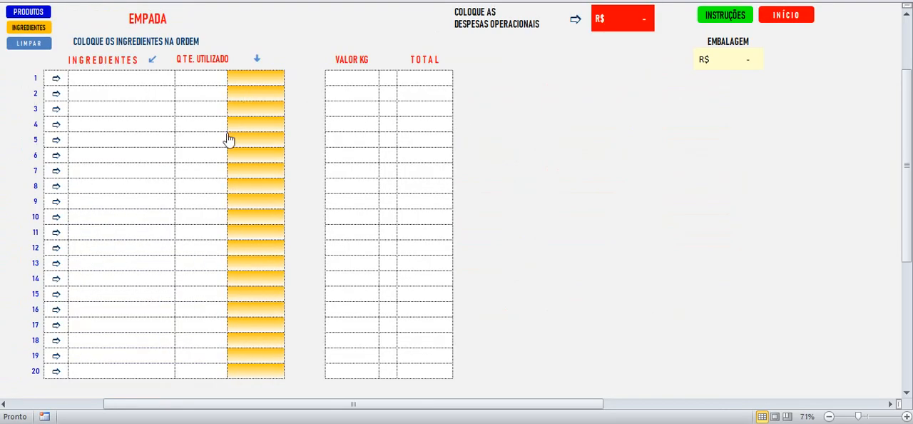
# Step: Open the KIBE sheet by way of the products sheet, return, and examine the cost and profit area beside the remaining products
pyautogui.click(47, 11)
pyautogui.click(457, 186)
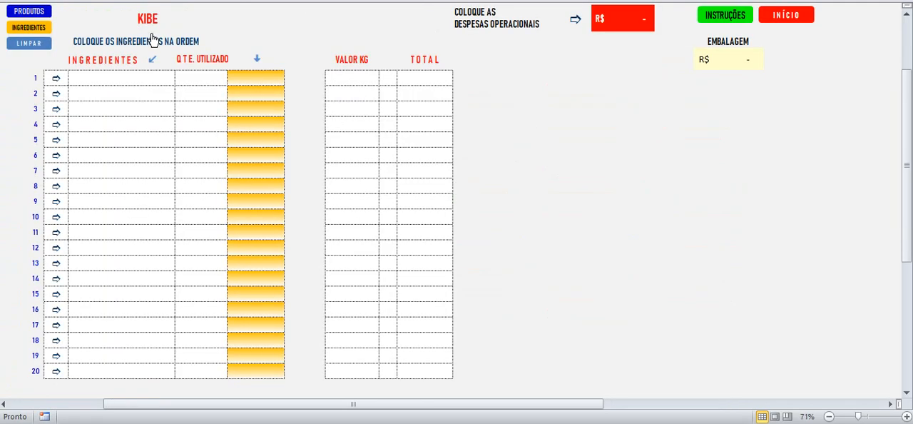
pyautogui.click(30, 12)
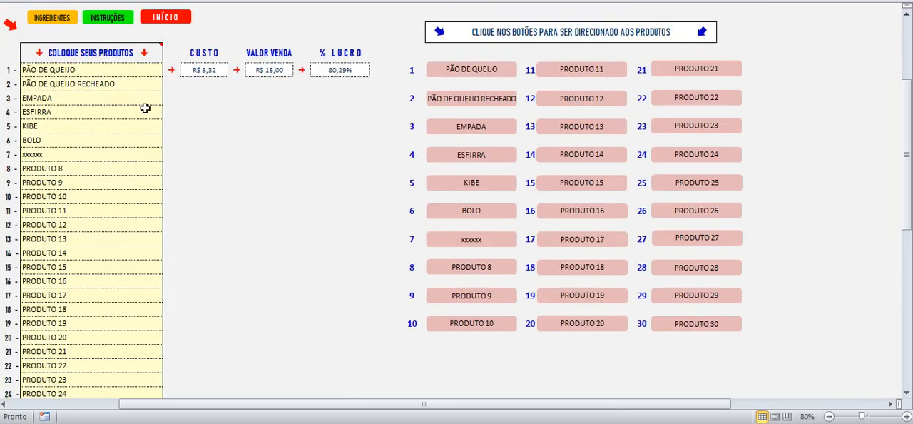
pyautogui.moveTo(204, 84); pyautogui.dragTo(214, 350)
pyautogui.click(306, 158)
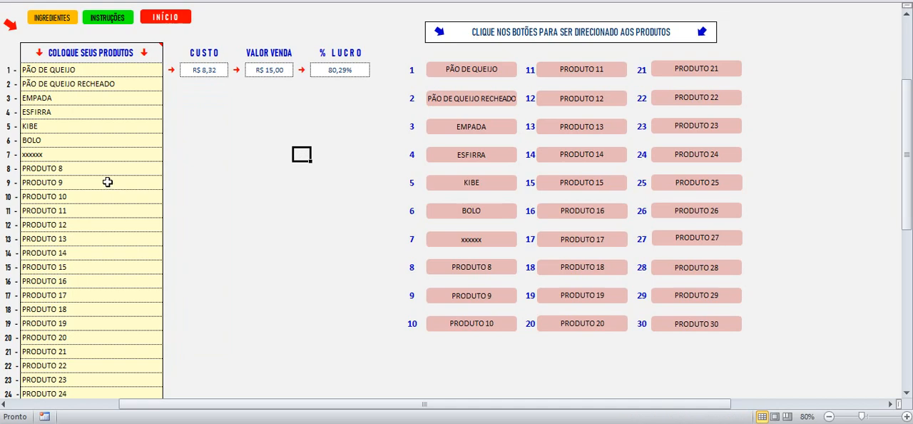
# Step: Open the ingredients sheet and examine the VALOR UNITÁRIO entries from ÁGUA down to FARINHA DE TRIGO
pyautogui.click(61, 21)
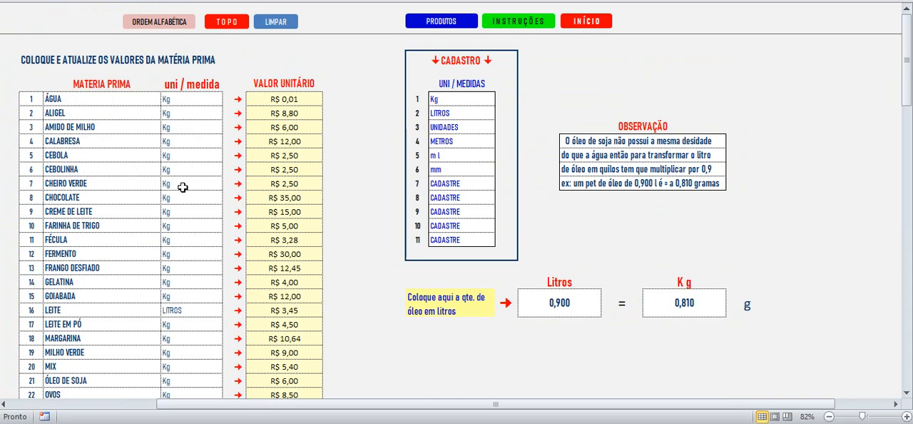
pyautogui.click(272, 104)
pyautogui.moveTo(276, 156); pyautogui.dragTo(277, 165)
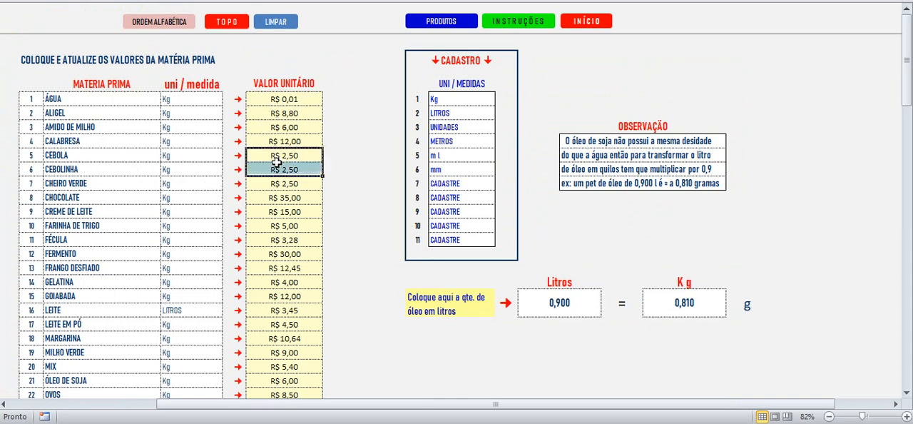
pyautogui.click(281, 228)
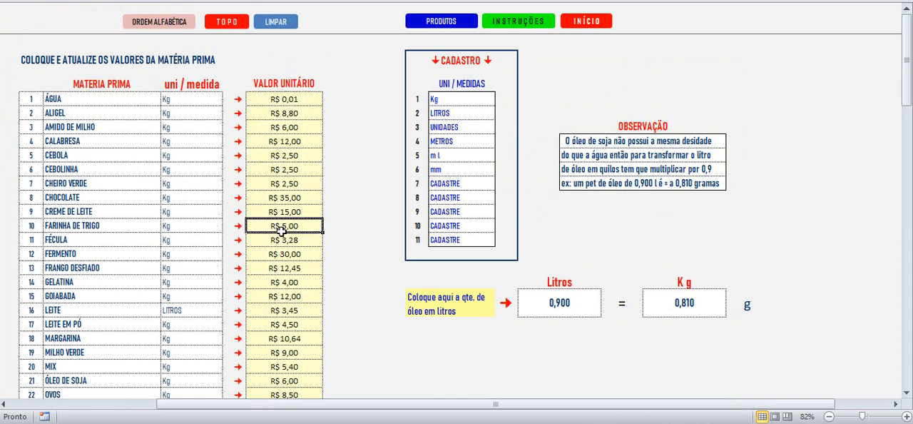
# Step: Compare the MATERIA PRIMA names ÁGUA, AMIDO DE MILHO and CALABRESA with the unit value column
pyautogui.click(69, 98)
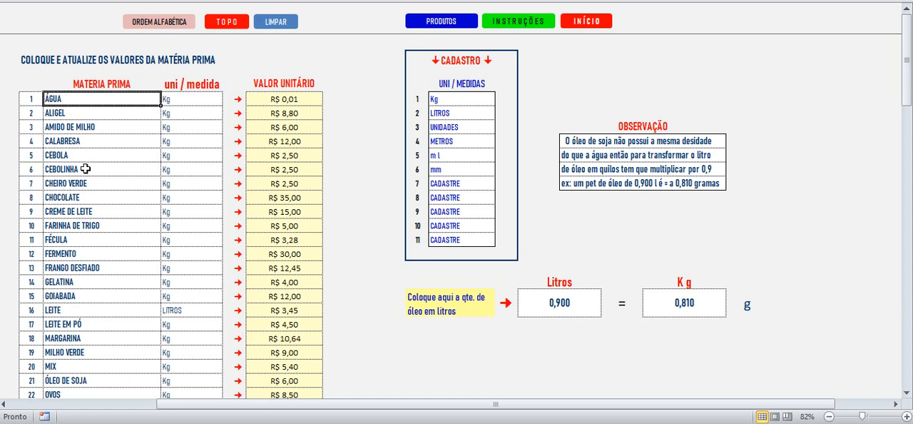
pyautogui.click(80, 125)
pyautogui.click(80, 97)
pyautogui.click(265, 104)
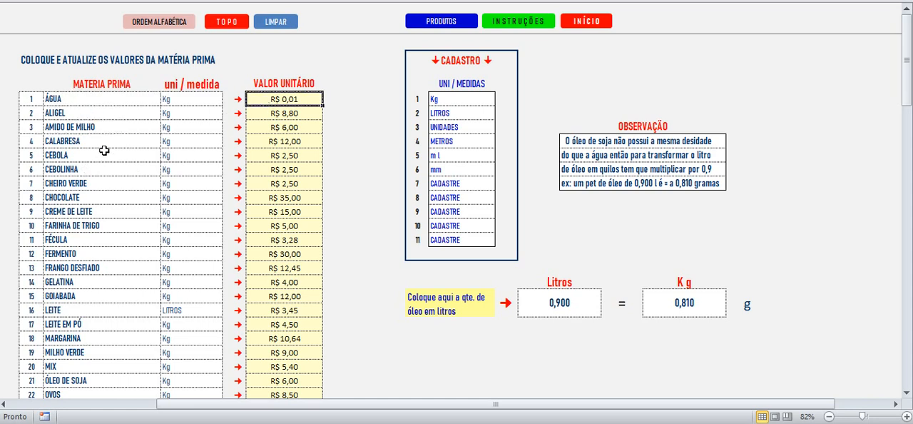
pyautogui.click(64, 137)
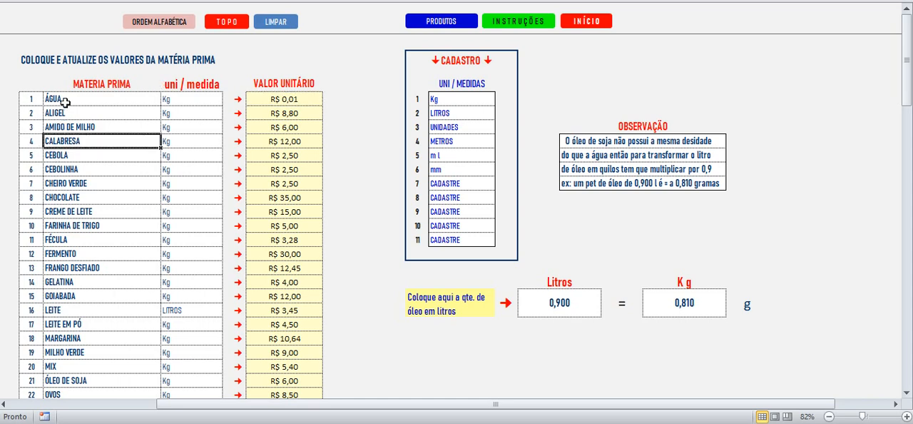
pyautogui.click(64, 102)
pyautogui.click(301, 96)
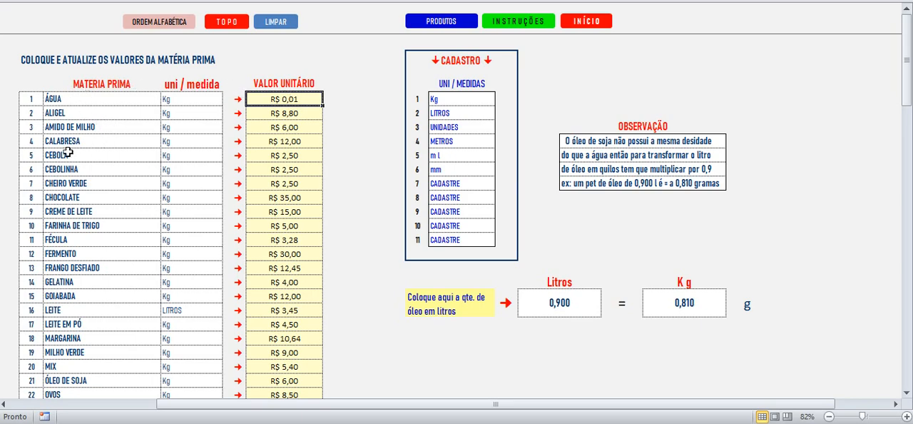
# Step: Look through the ingredient list to the first empty MATERIA PRIMA row, number 28, and return to its beginning
pyautogui.scroll(-5, 85, 190)
pyautogui.scroll(5, 98, 200)
pyautogui.scroll(-4, 77, 143)
pyautogui.click(92, 312)
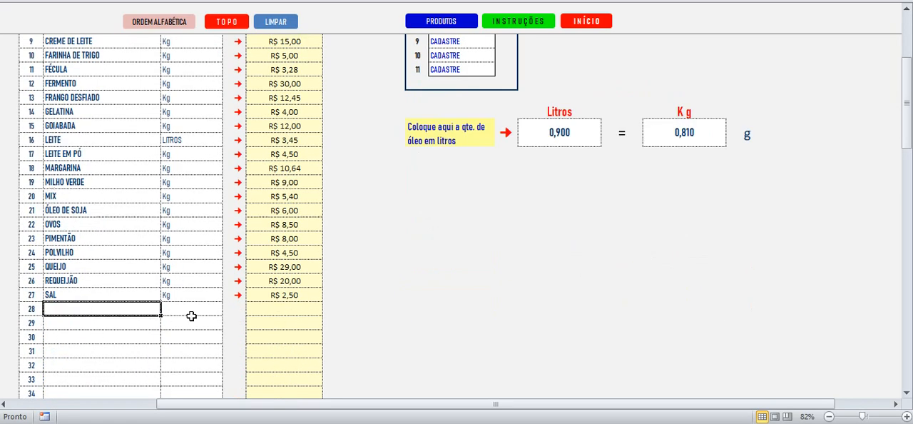
pyautogui.scroll(3, 72, 222)
# Step: Select ÁGUA, look through the numbered empty ingredient rows, and return to the start of the sheet with TOPO
pyautogui.click(72, 98)
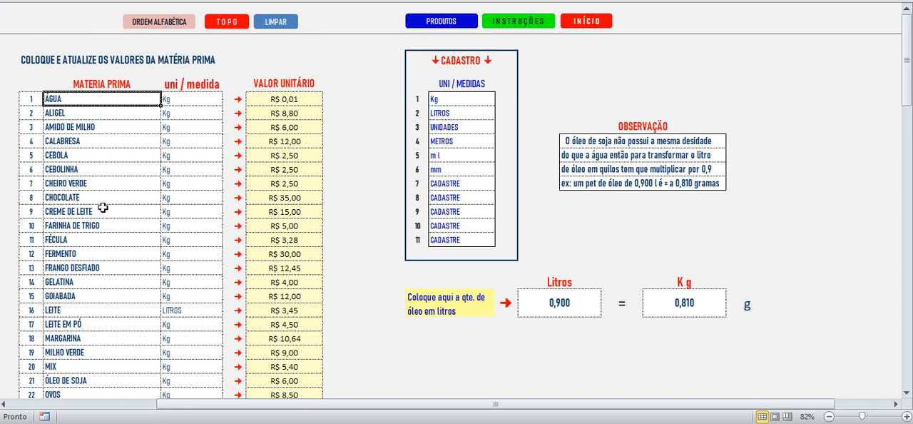
pyautogui.scroll(-4, 103, 208)
pyautogui.scroll(4, 105, 241)
pyautogui.scroll(-20, 102, 216)
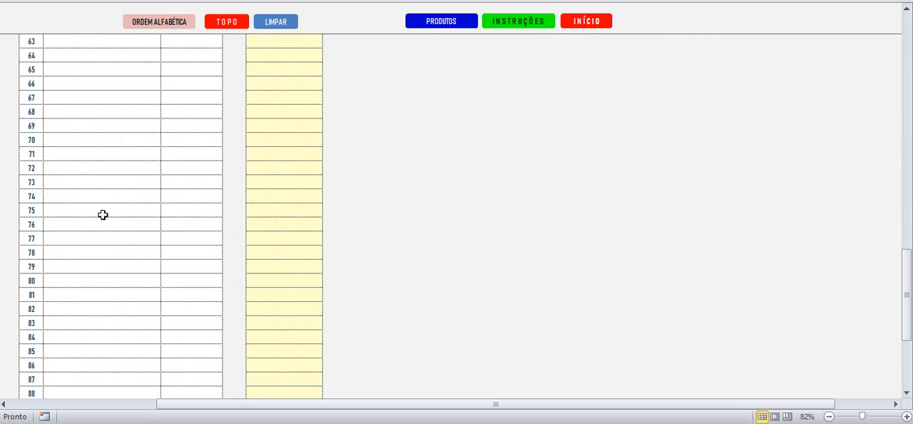
pyautogui.click(221, 20)
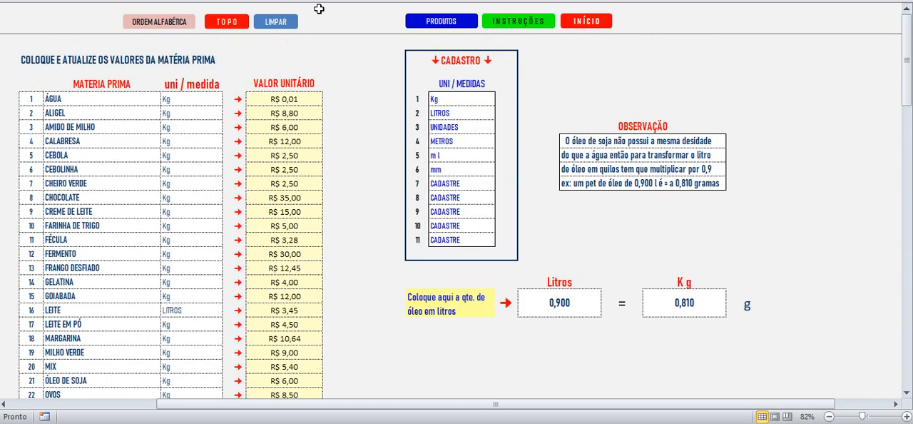
# Step: Start clearing all ingredients, decline the confirmation, and go back to the products sheet
pyautogui.click(276, 23)
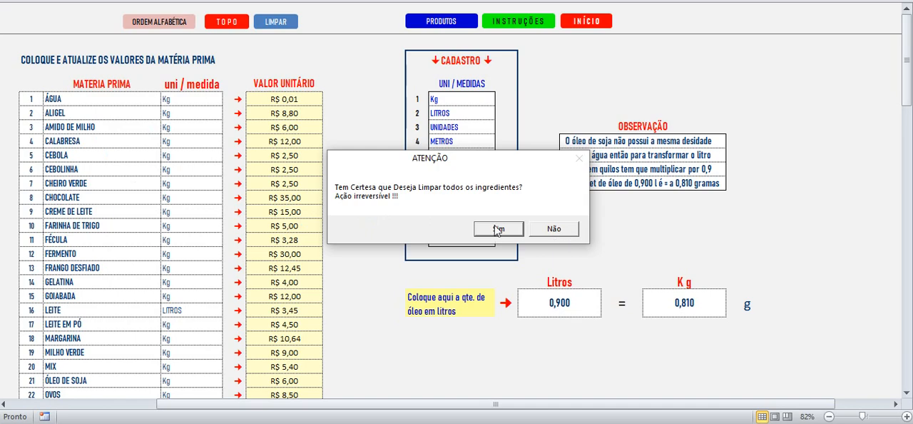
pyautogui.click(551, 227)
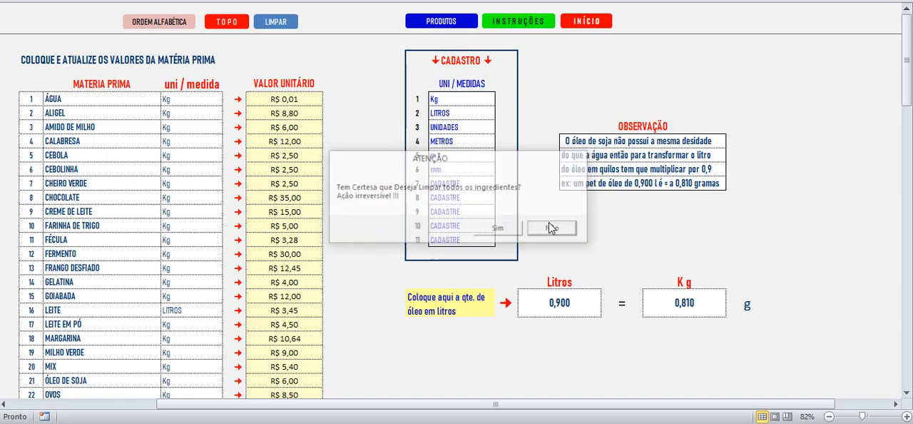
pyautogui.click(438, 19)
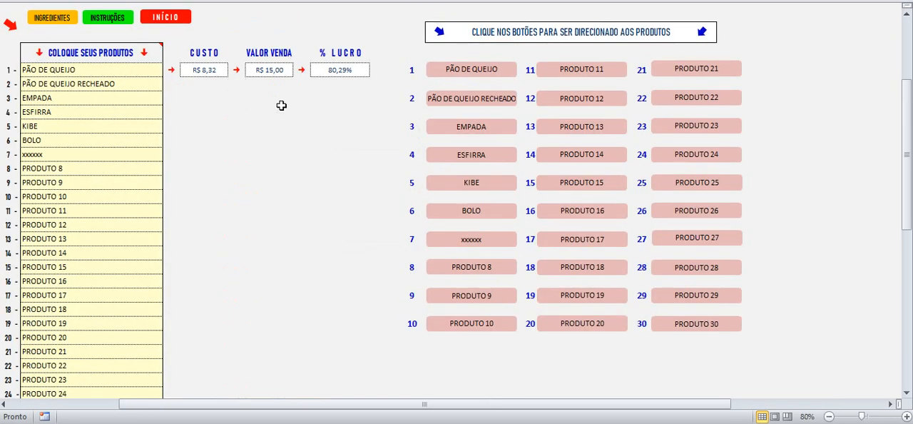
# Step: Open the PÃO DE QUEIJO sheet and start clearing its data twice, declining the confirmation each time
pyautogui.click(482, 72)
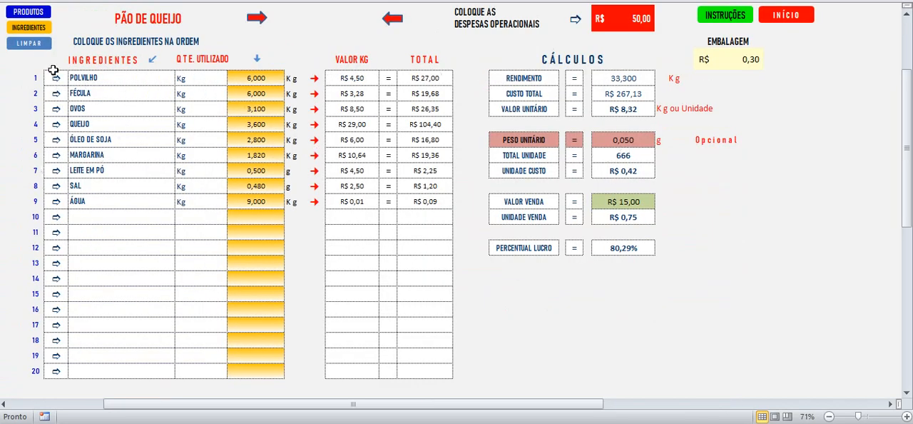
pyautogui.click(30, 43)
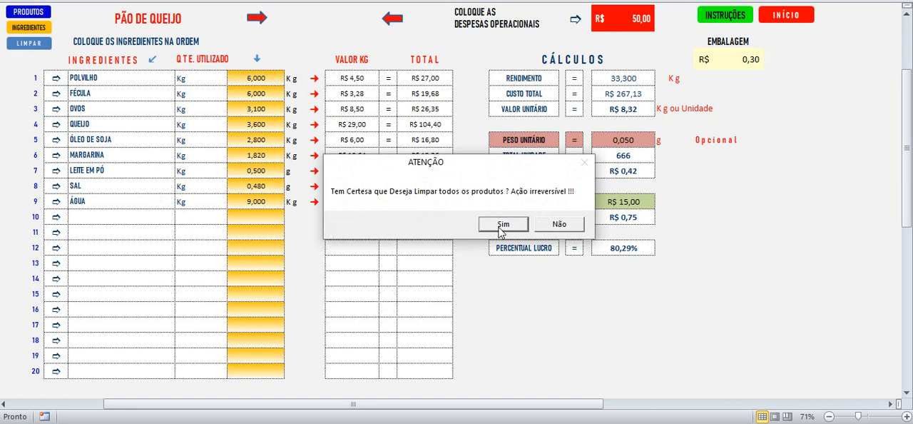
pyautogui.click(569, 226)
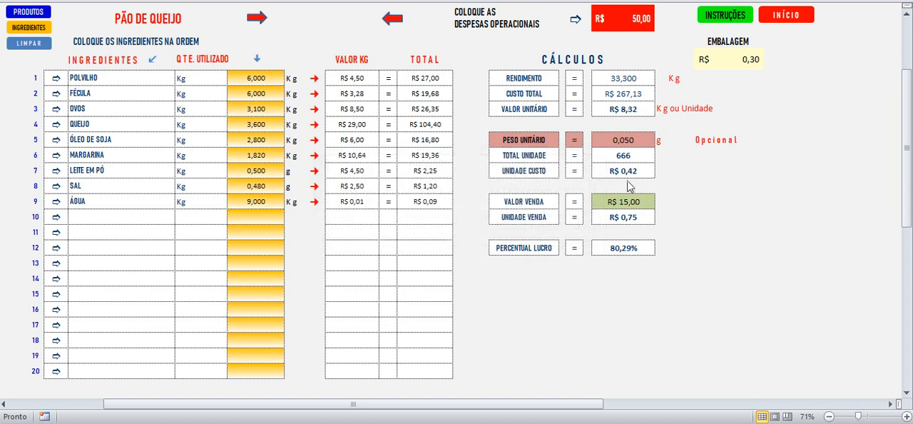
pyautogui.click(31, 44)
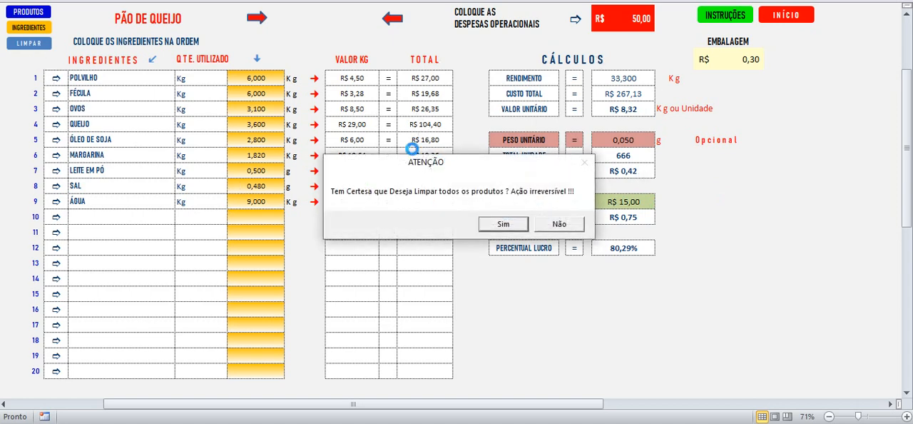
pyautogui.click(559, 225)
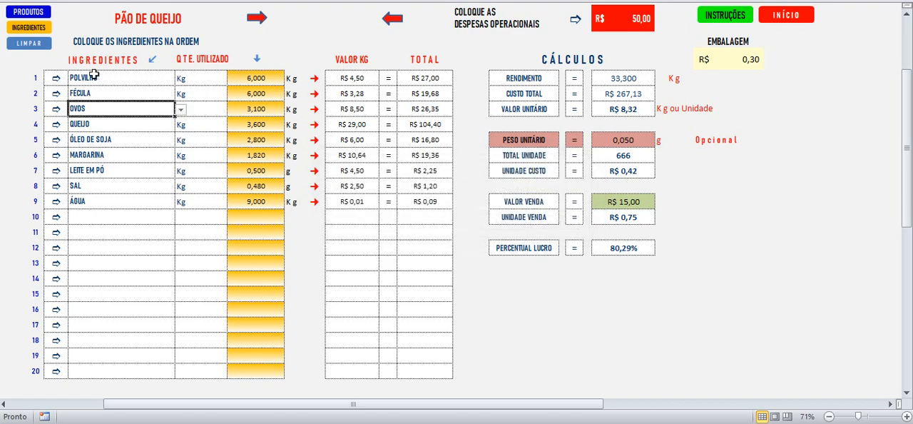
# Step: Open the instructions by way of the products sheet, look through their sections, and return to the workbook's start page
pyautogui.click(37, 15)
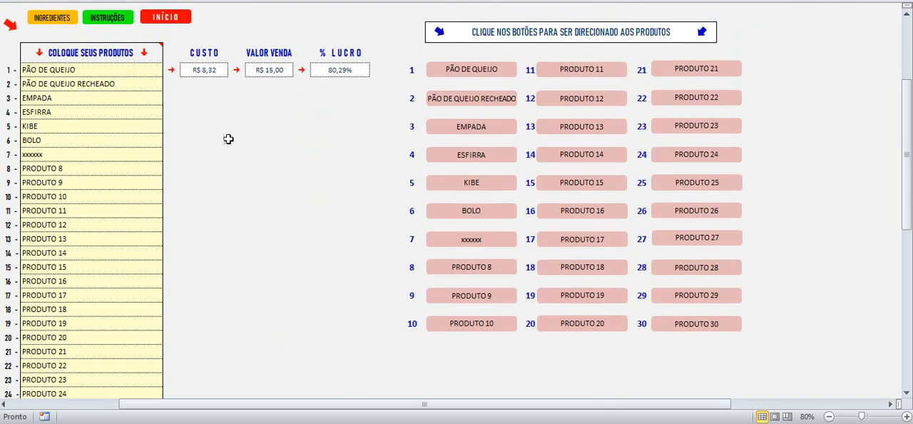
pyautogui.click(106, 12)
pyautogui.scroll(-10, 298, 184)
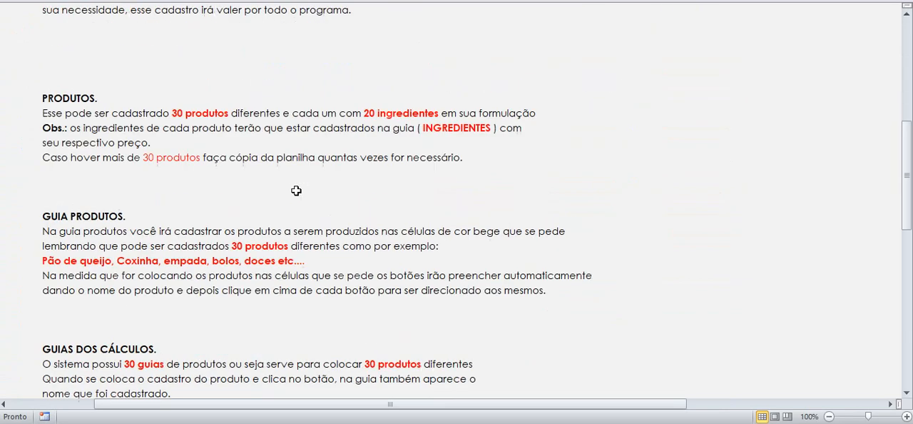
pyautogui.scroll(6, 299, 179)
pyautogui.scroll(4, 298, 179)
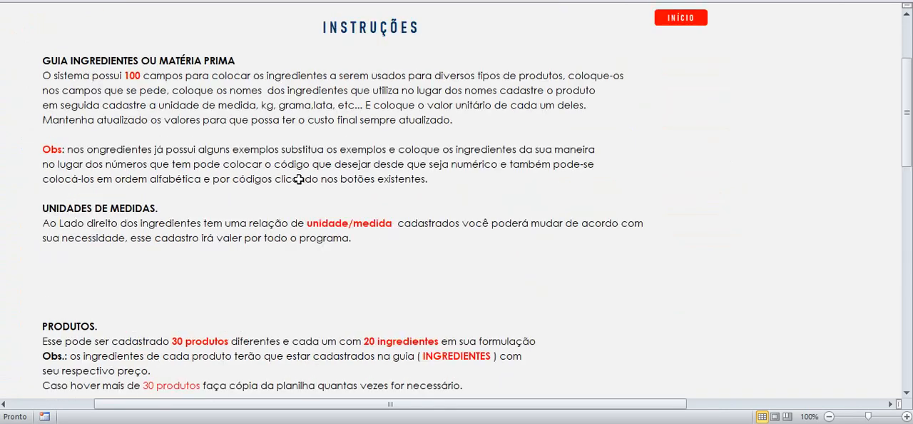
pyautogui.click(683, 13)
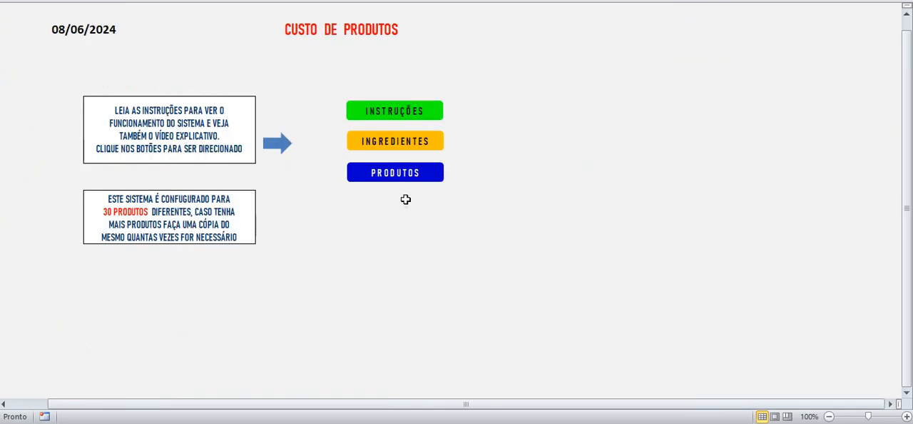
# Step: Visit the ingredients, products and PÃO DE QUEIJO sheets in turn and return to the start page
pyautogui.click(399, 141)
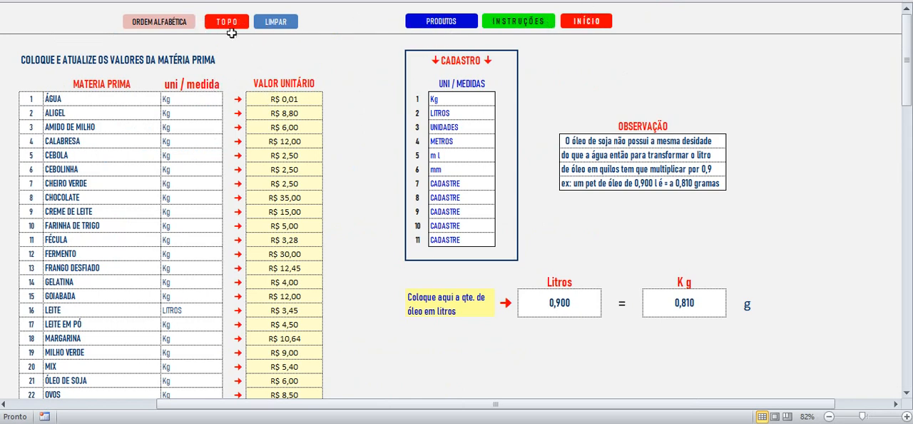
pyautogui.click(415, 23)
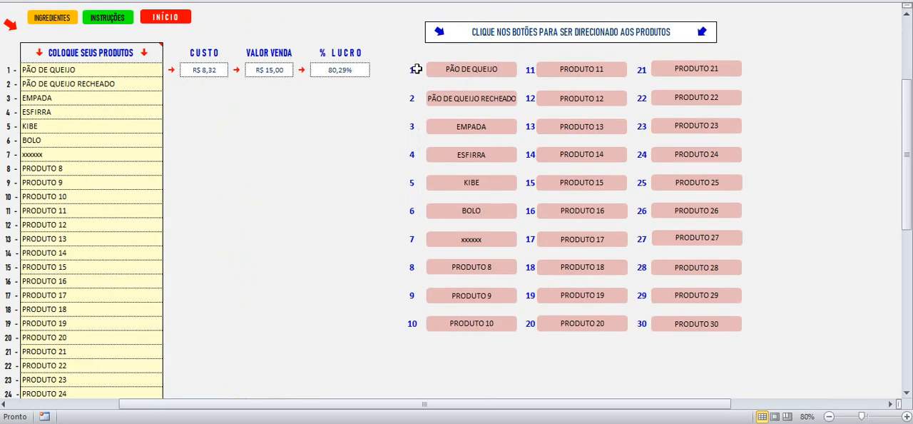
pyautogui.click(462, 66)
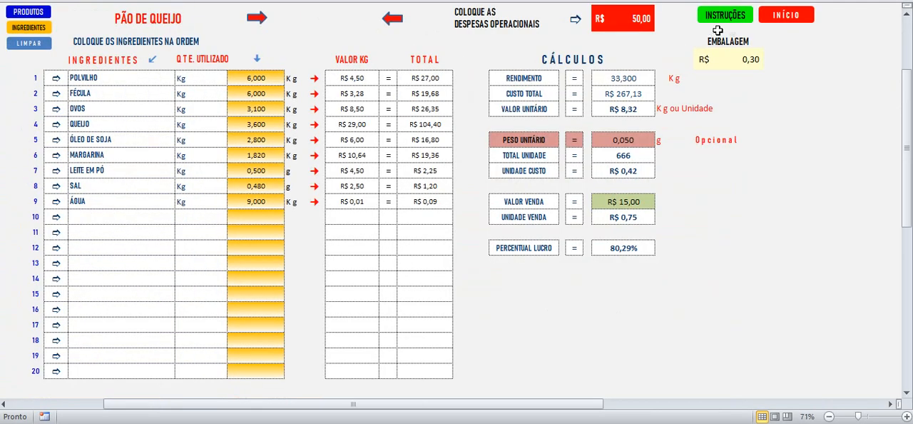
pyautogui.click(787, 17)
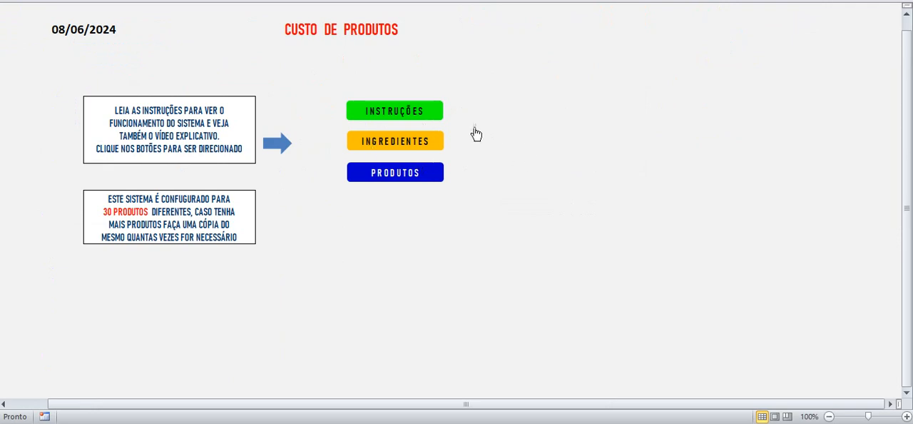
# Step: Look through the products sheet down to PRODUTO 30 and return to the CUSTO DE PRODUTOS start page
pyautogui.click(386, 175)
pyautogui.scroll(-5, 142, 142)
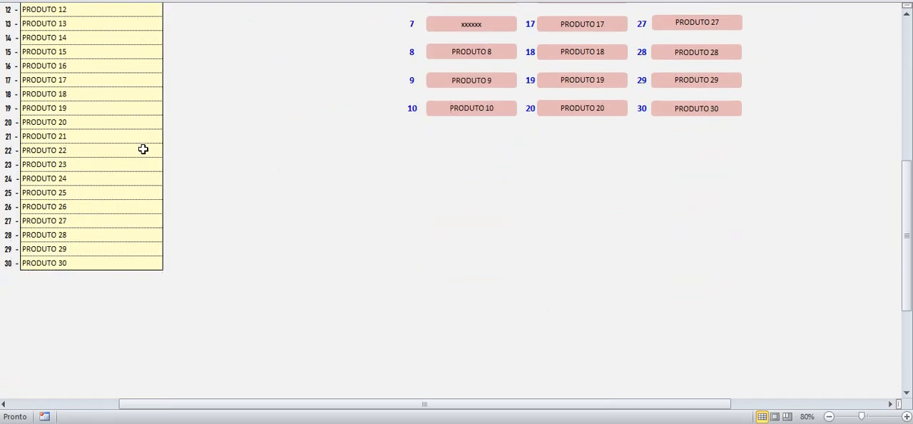
pyautogui.scroll(5, 142, 149)
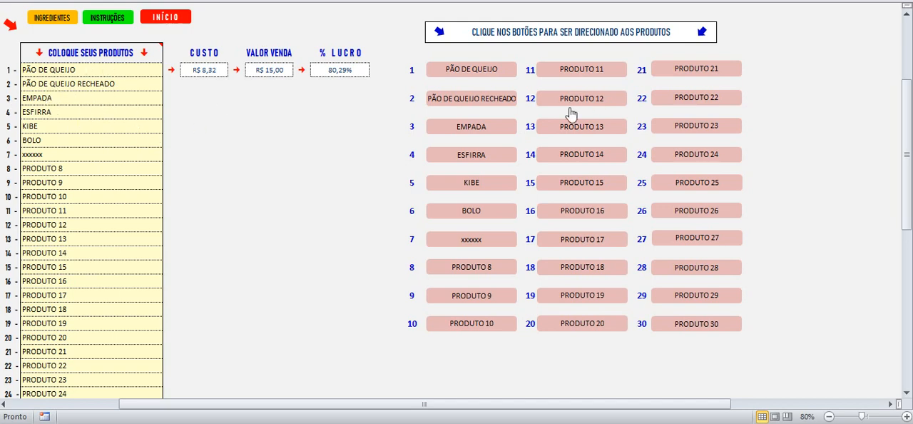
pyautogui.click(151, 17)
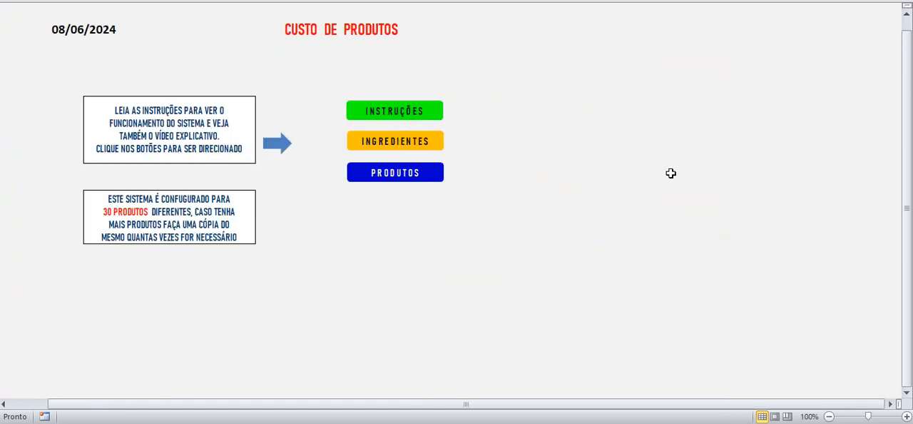